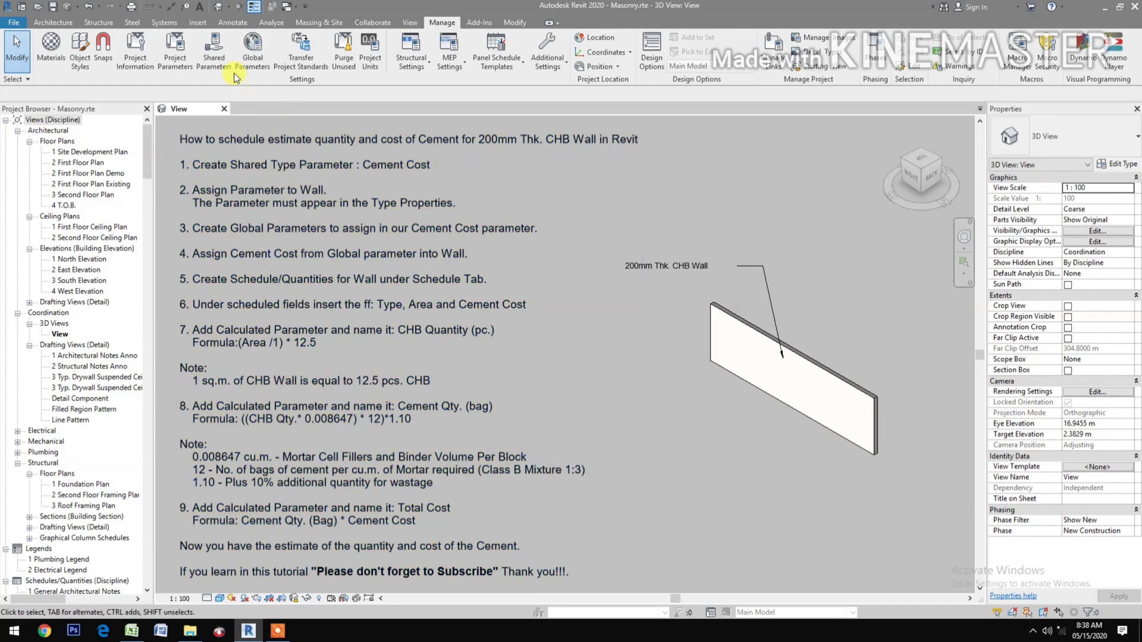
# - Create a shared parameter named Cement Cost with the Currency type in the Tutorial parameter group
pyautogui.click(224, 56)
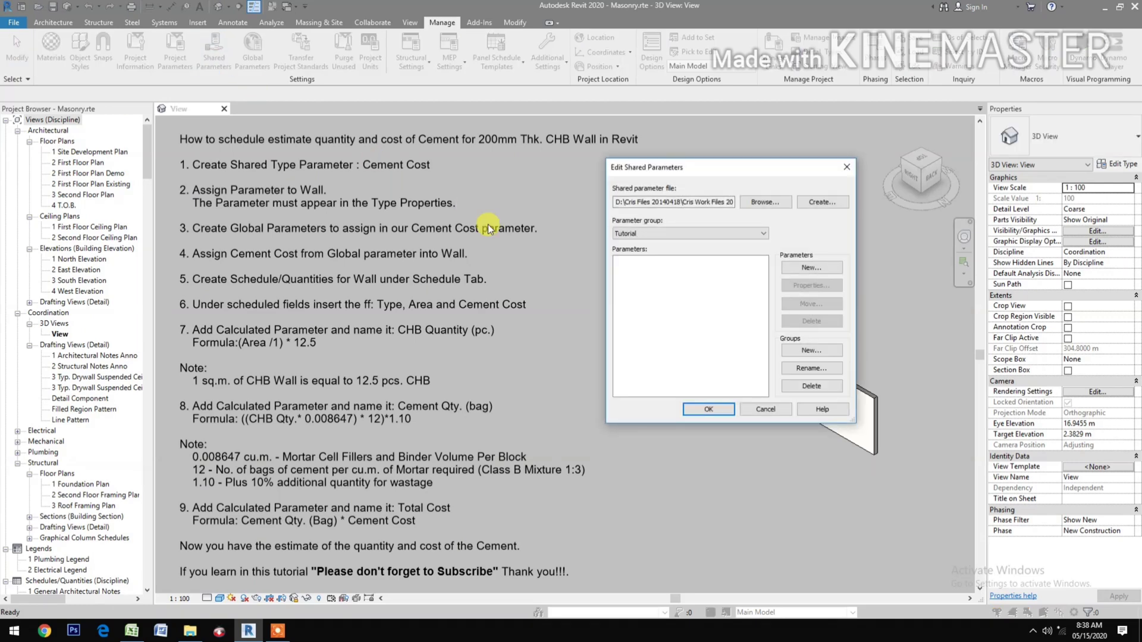
pyautogui.click(792, 270)
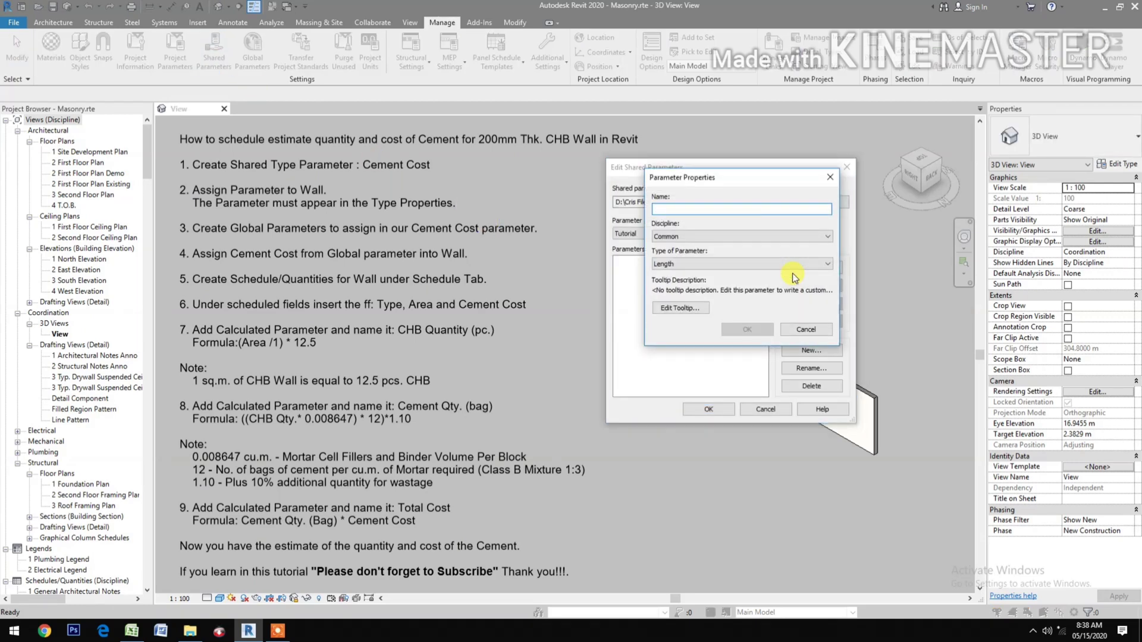
pyautogui.write('Cement Cost')
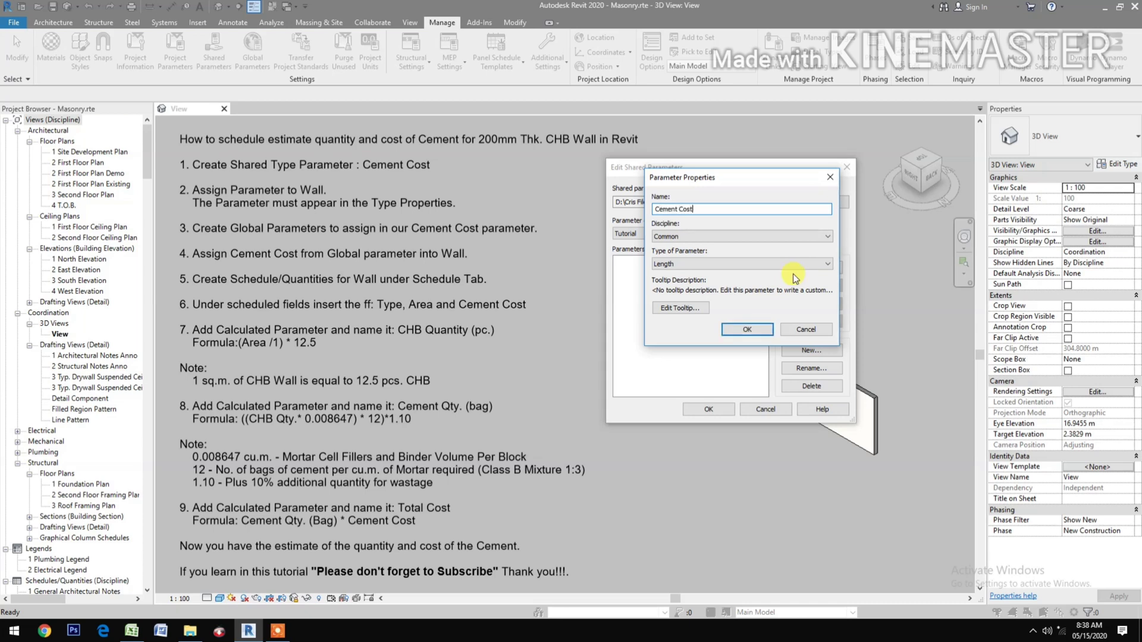
pyautogui.click(733, 261)
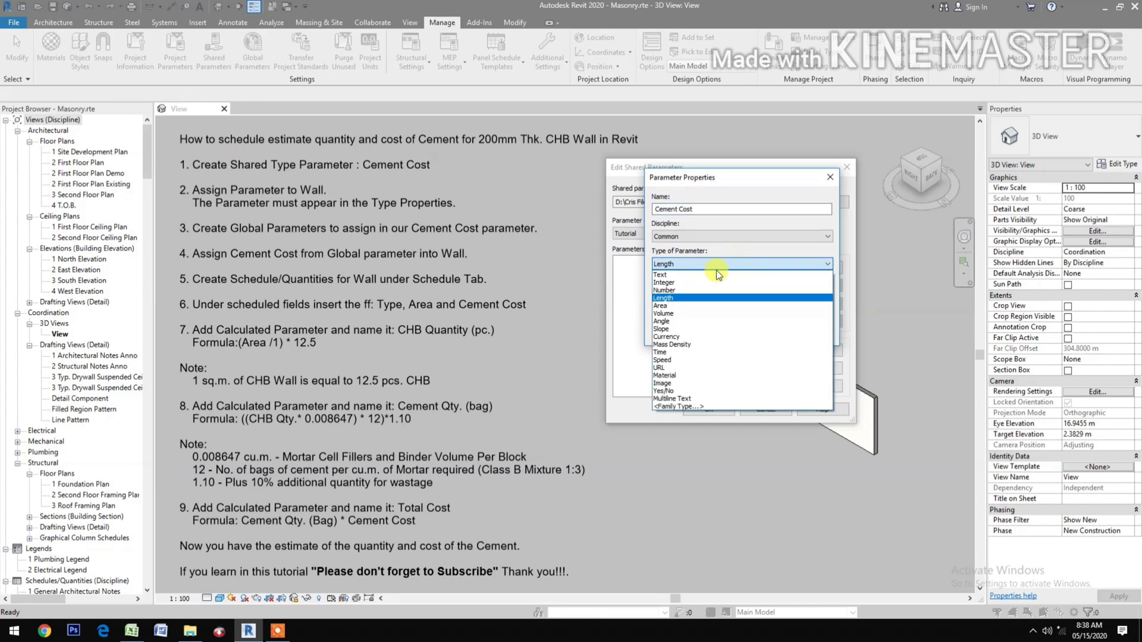
pyautogui.click(679, 337)
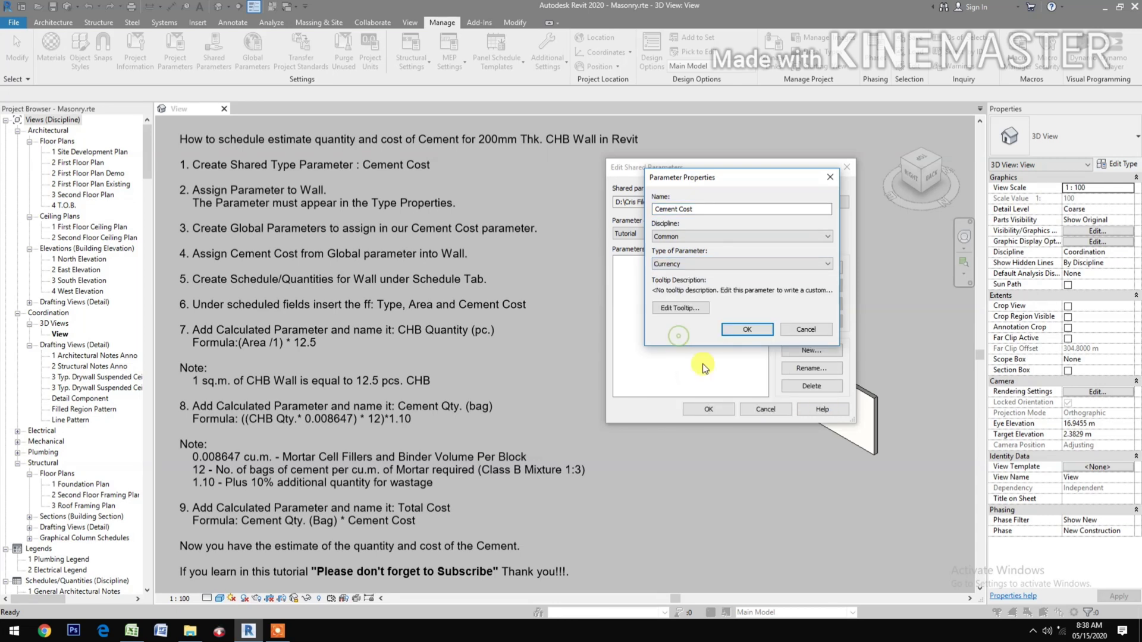
pyautogui.click(731, 329)
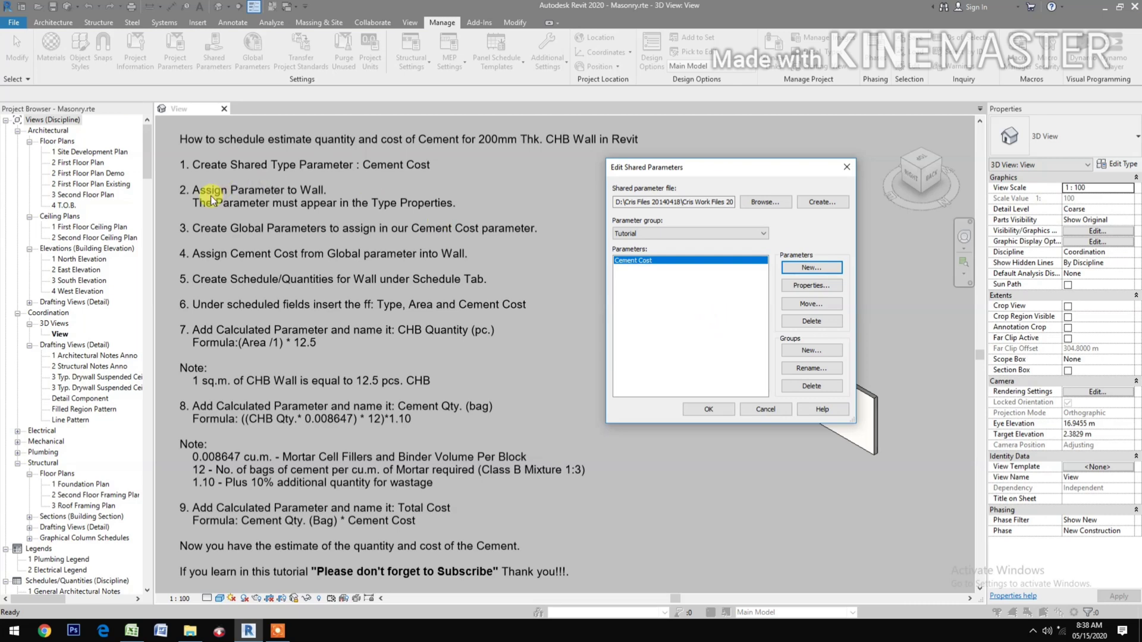
pyautogui.click(697, 408)
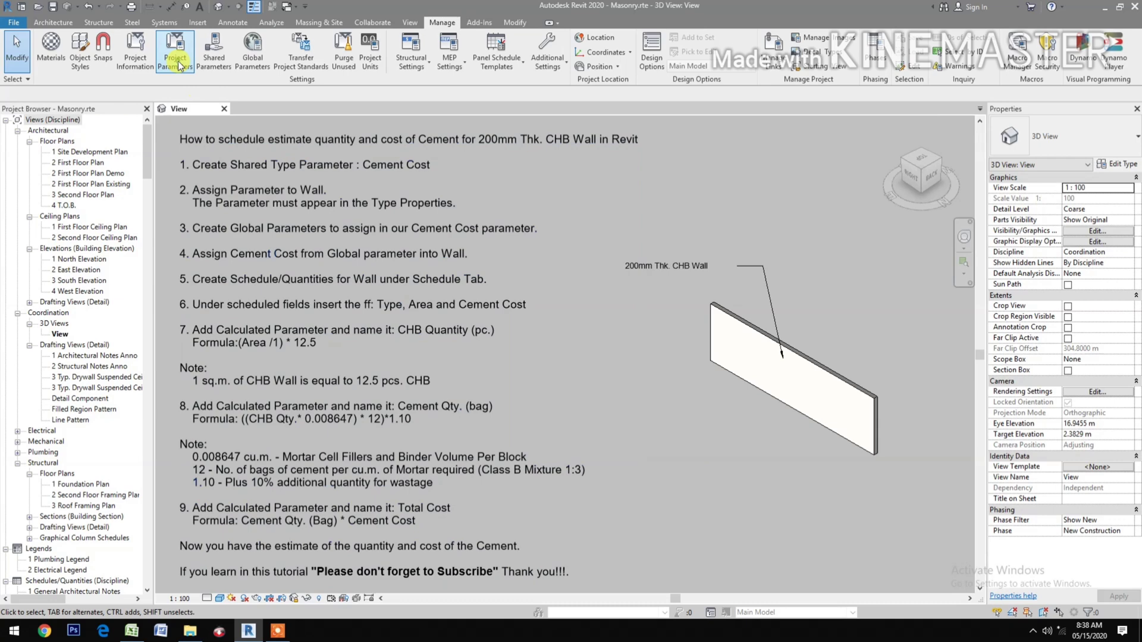
# - Start a new project parameter based on the shared parameter Cement Cost from the Tutorial group
pyautogui.click(178, 60)
pyautogui.click(677, 229)
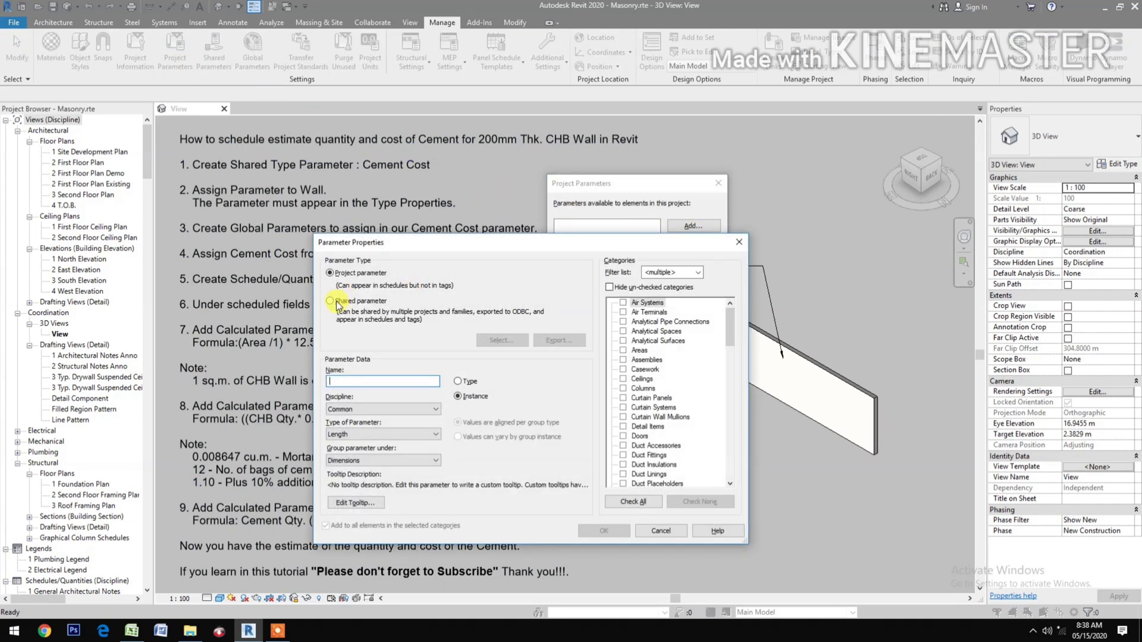
pyautogui.click(332, 301)
pyautogui.click(502, 340)
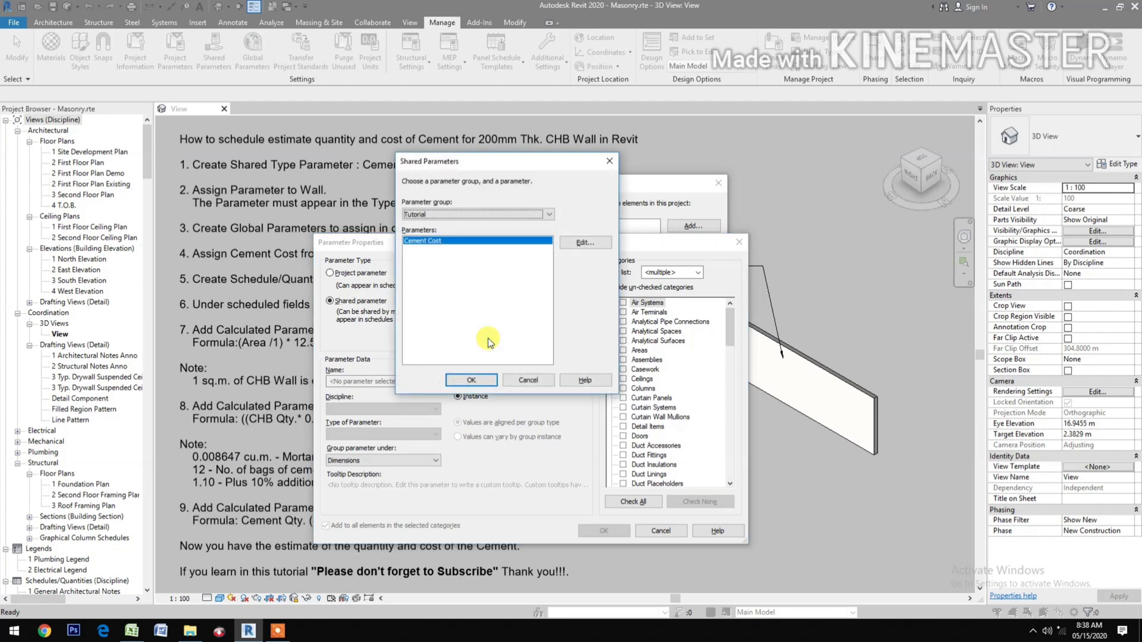
pyautogui.click(415, 241)
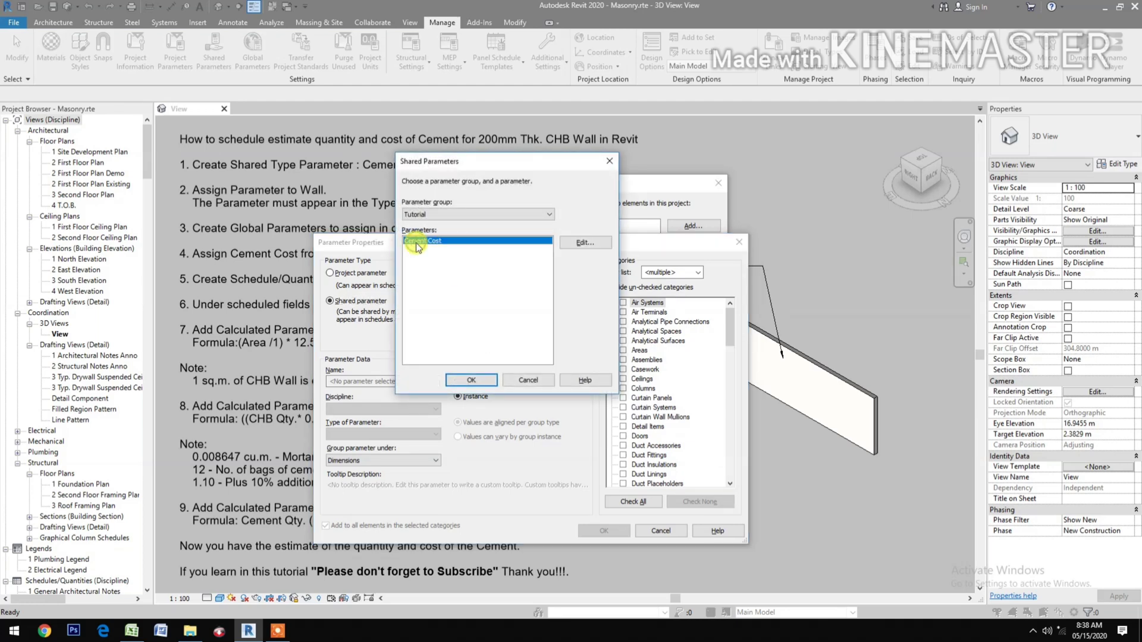
pyautogui.click(469, 381)
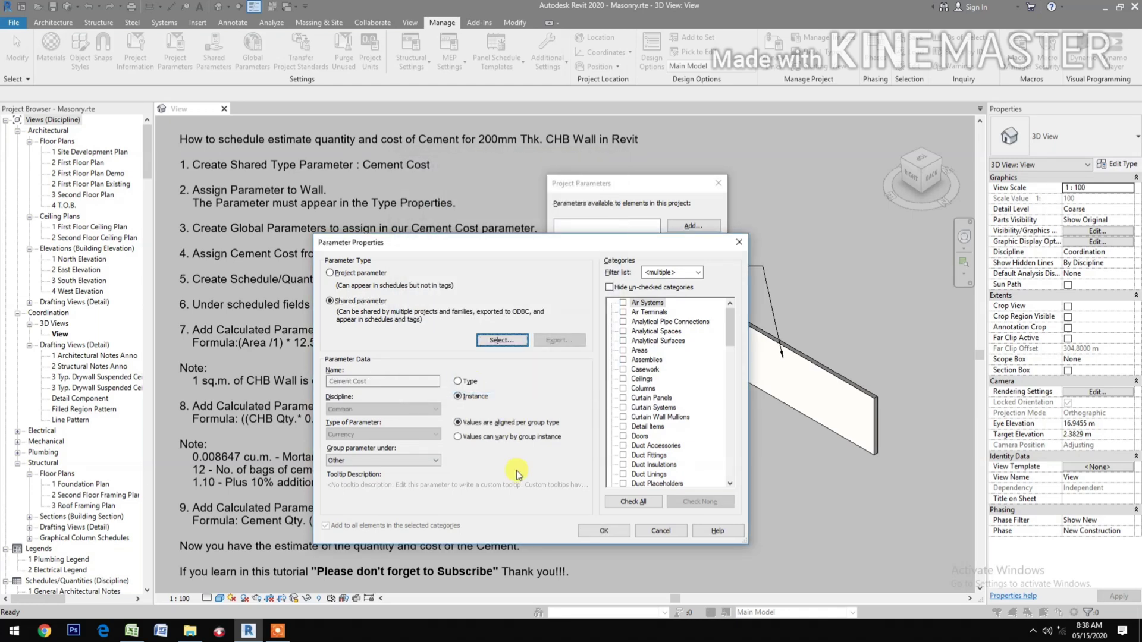
# - Make Cement Cost a type parameter grouped under Identity Data and assign it to the Walls category
pyautogui.click(458, 381)
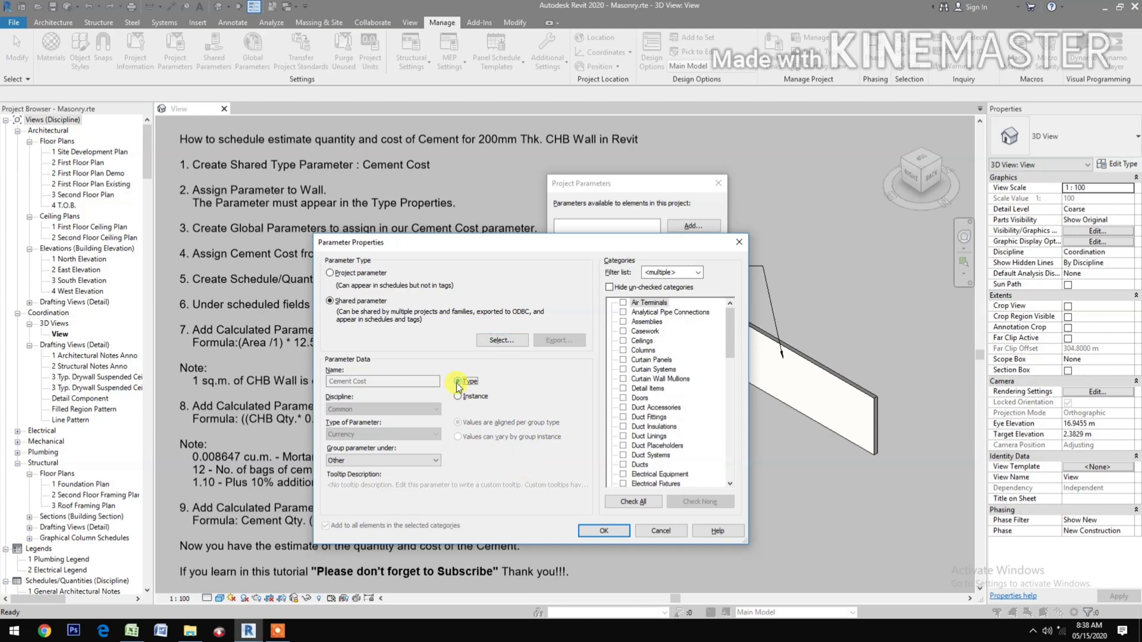
pyautogui.click(363, 466)
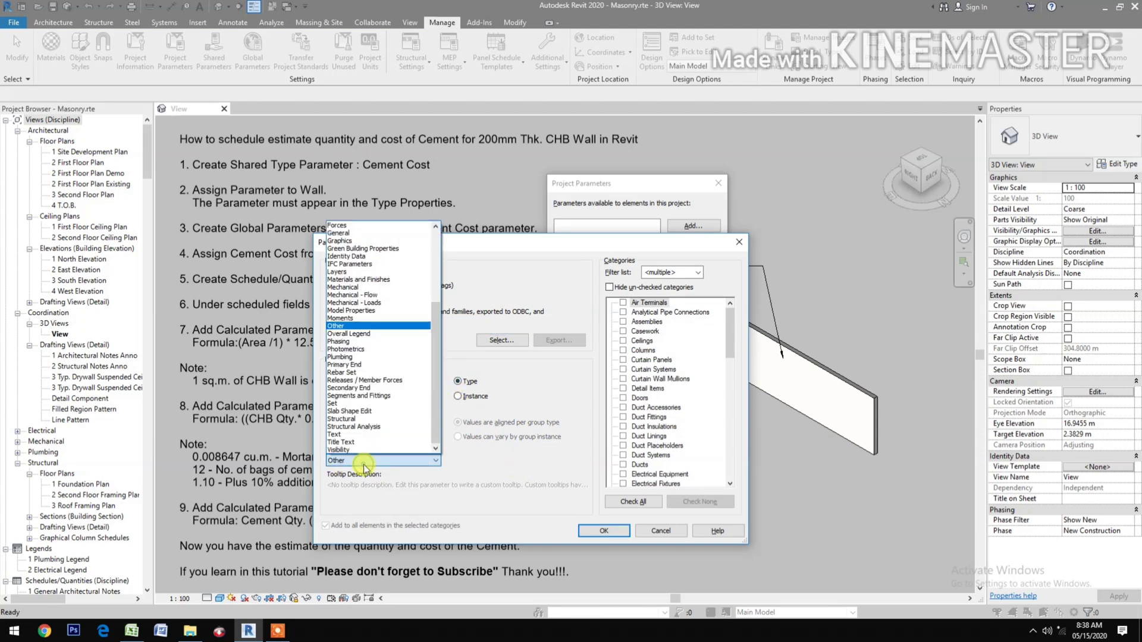
pyautogui.click(349, 257)
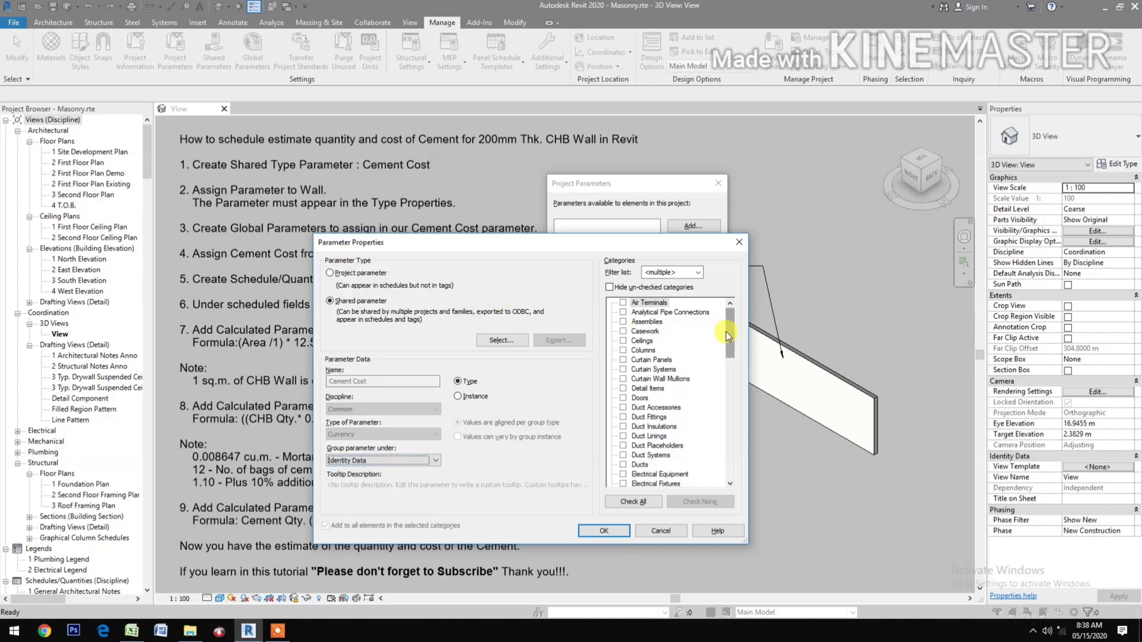
pyautogui.moveTo(730, 340); pyautogui.dragTo(730, 467)
pyautogui.click(624, 466)
pyautogui.click(601, 531)
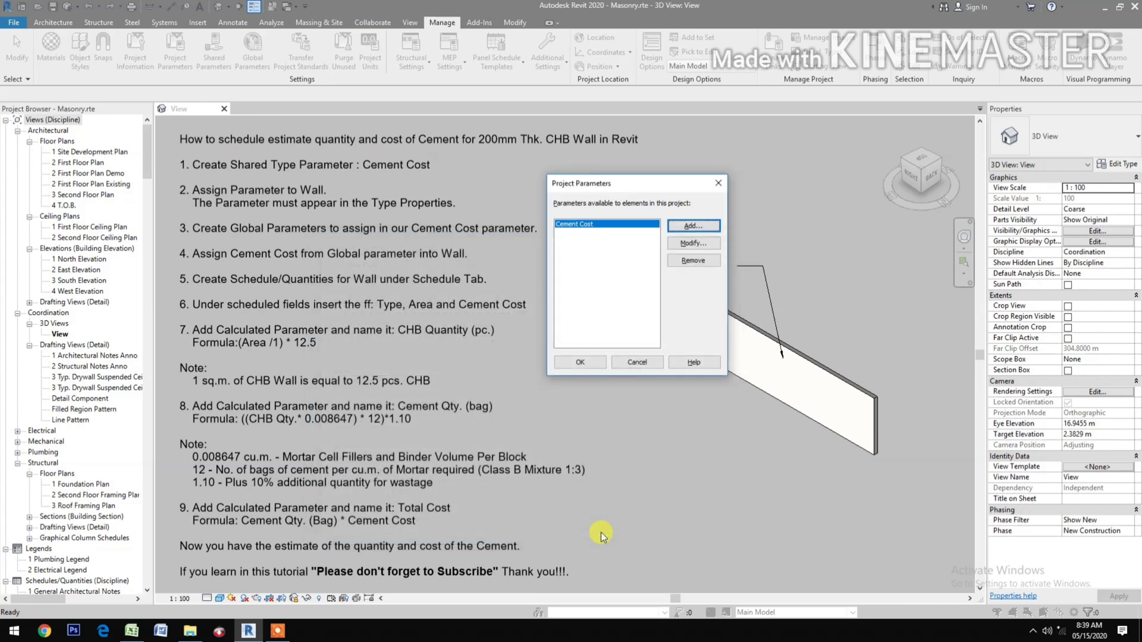
pyautogui.click(584, 366)
pyautogui.click(326, 277)
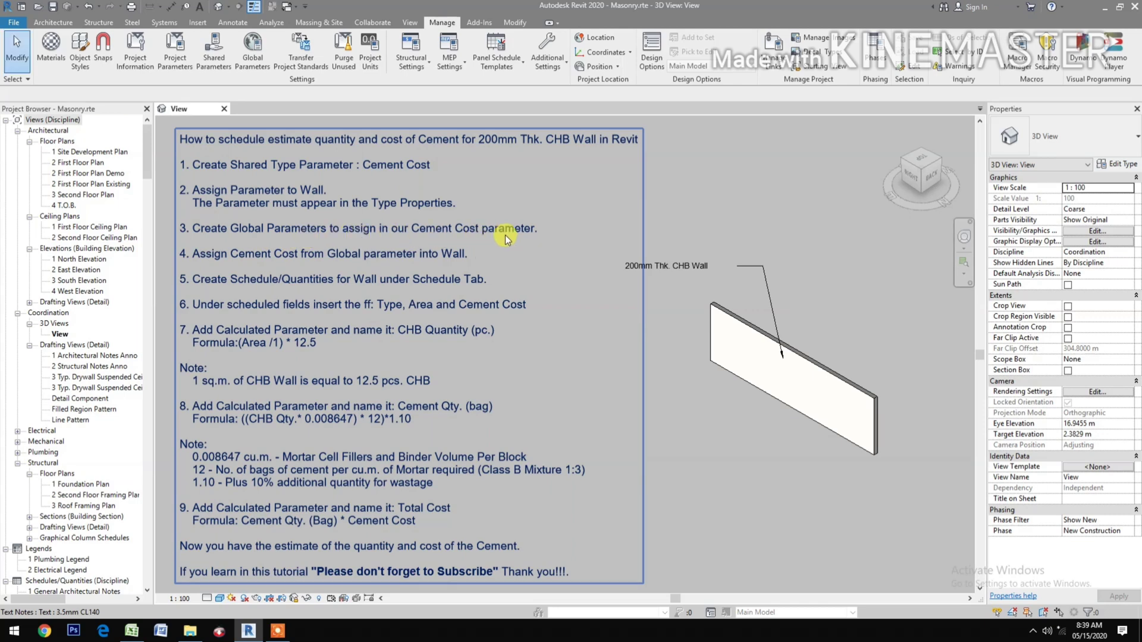
# - Create a global parameter named Cement Cost with the Currency type, grouped under Identity Data
pyautogui.click(253, 50)
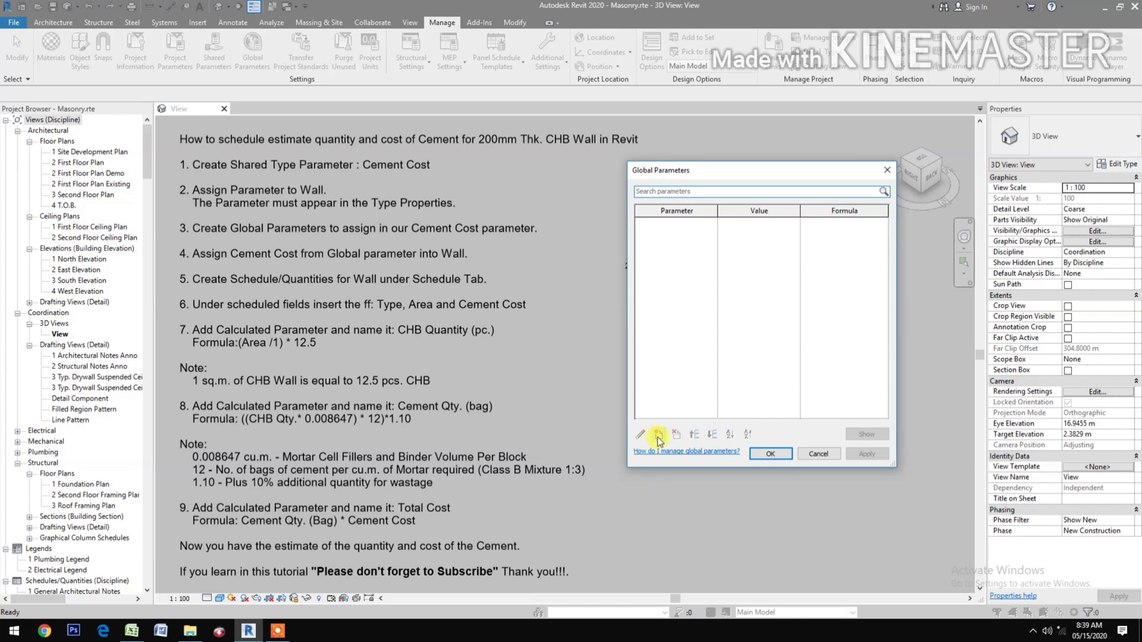
pyautogui.click(657, 436)
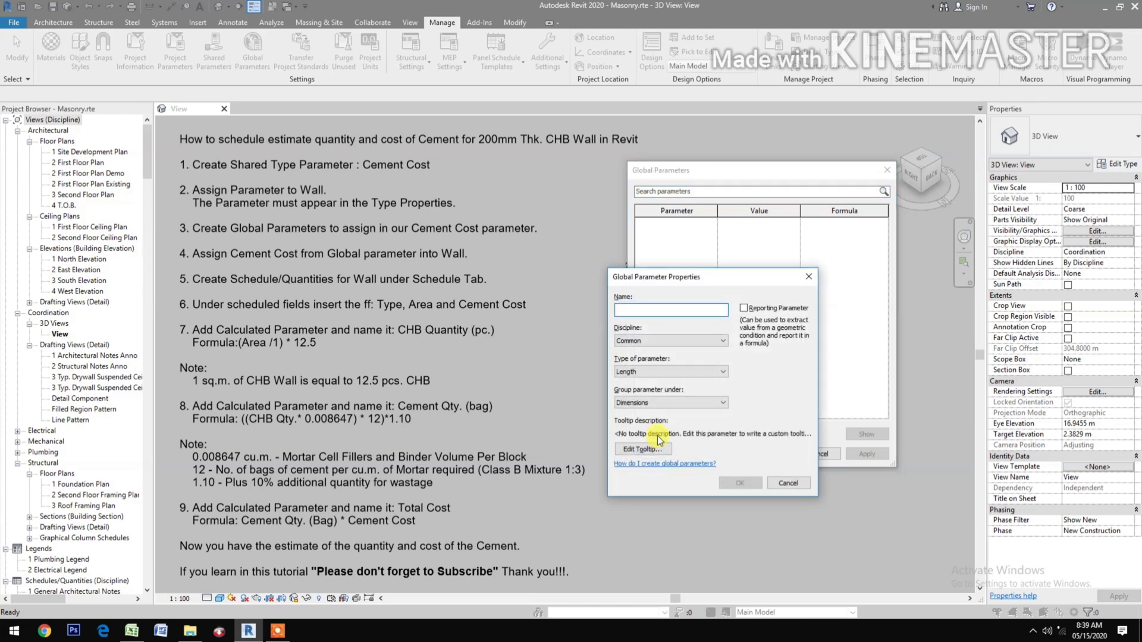
pyautogui.write('Cement')
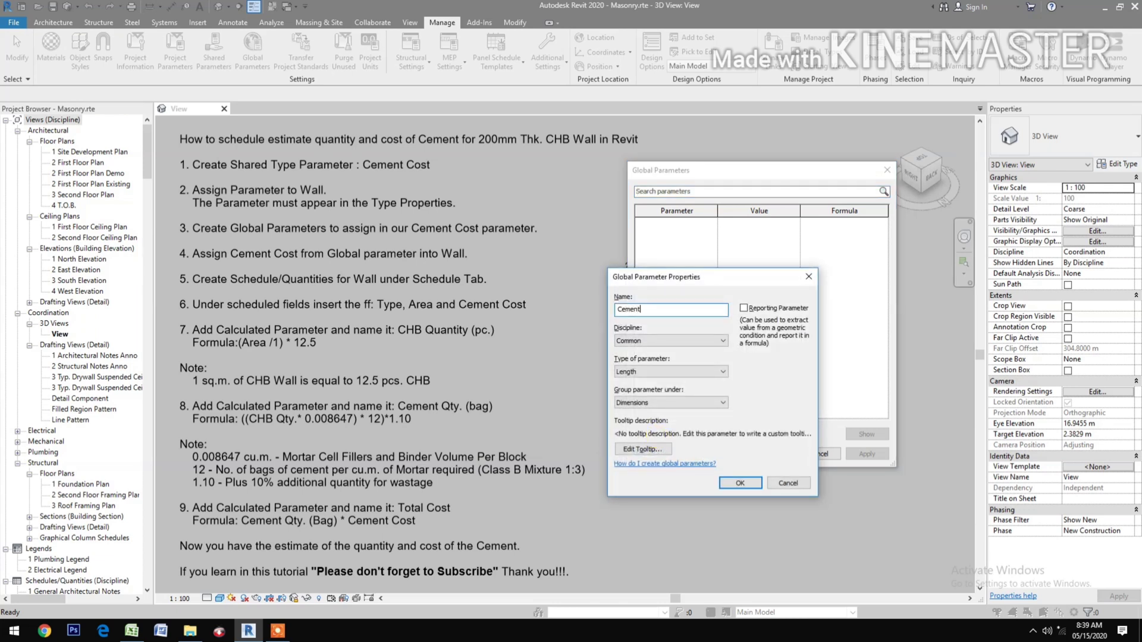
pyautogui.write(' Co')
pyautogui.click(680, 373)
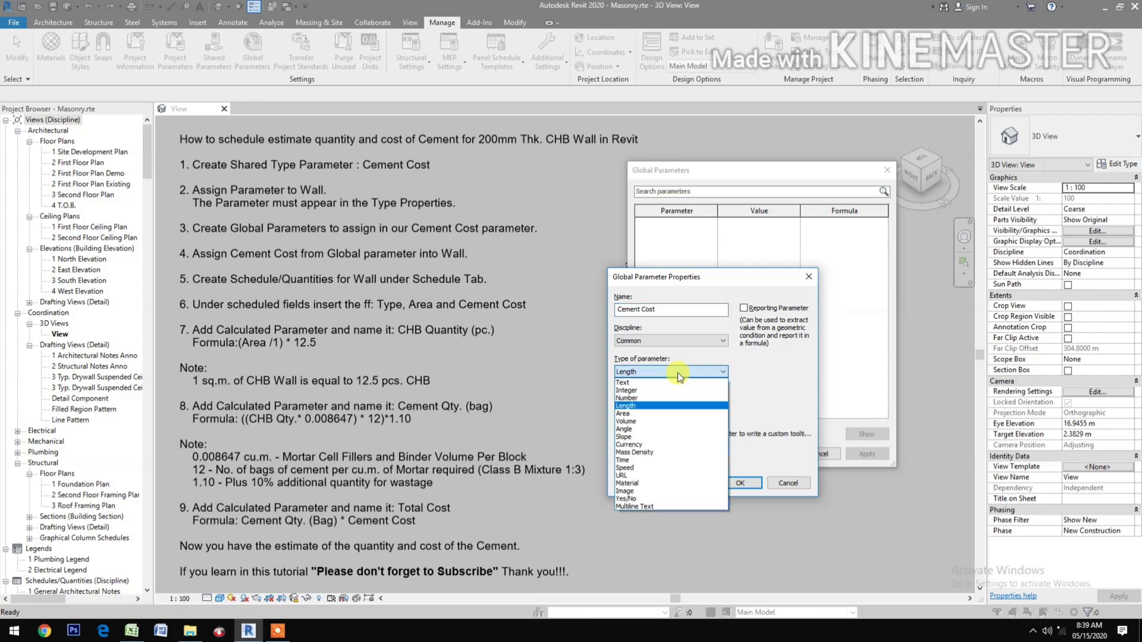
pyautogui.click(631, 445)
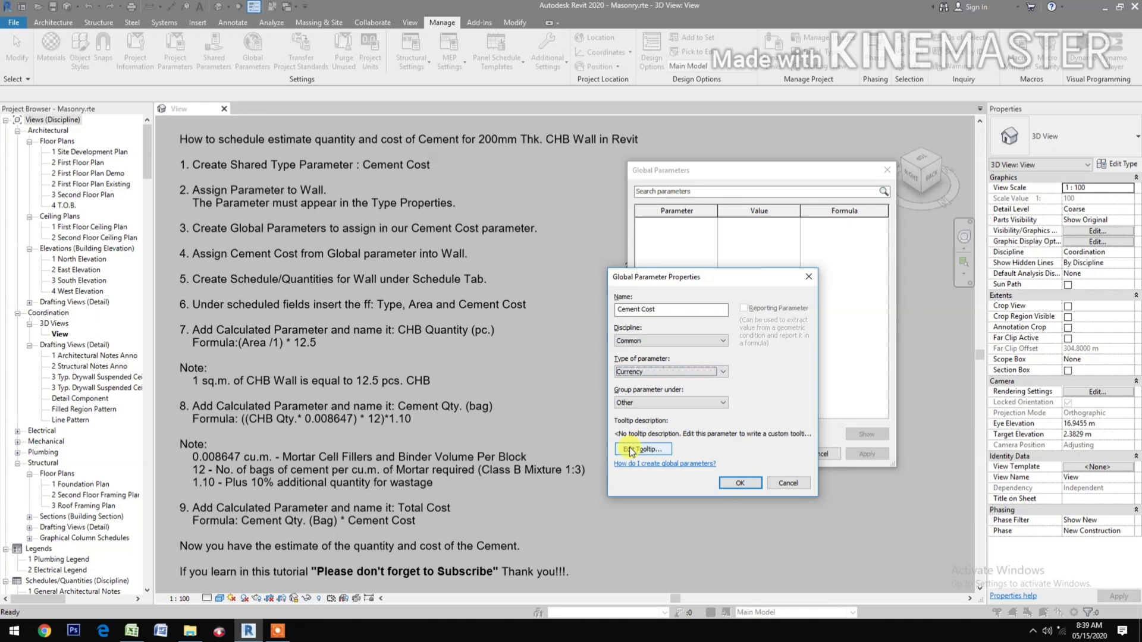
pyautogui.click(659, 411)
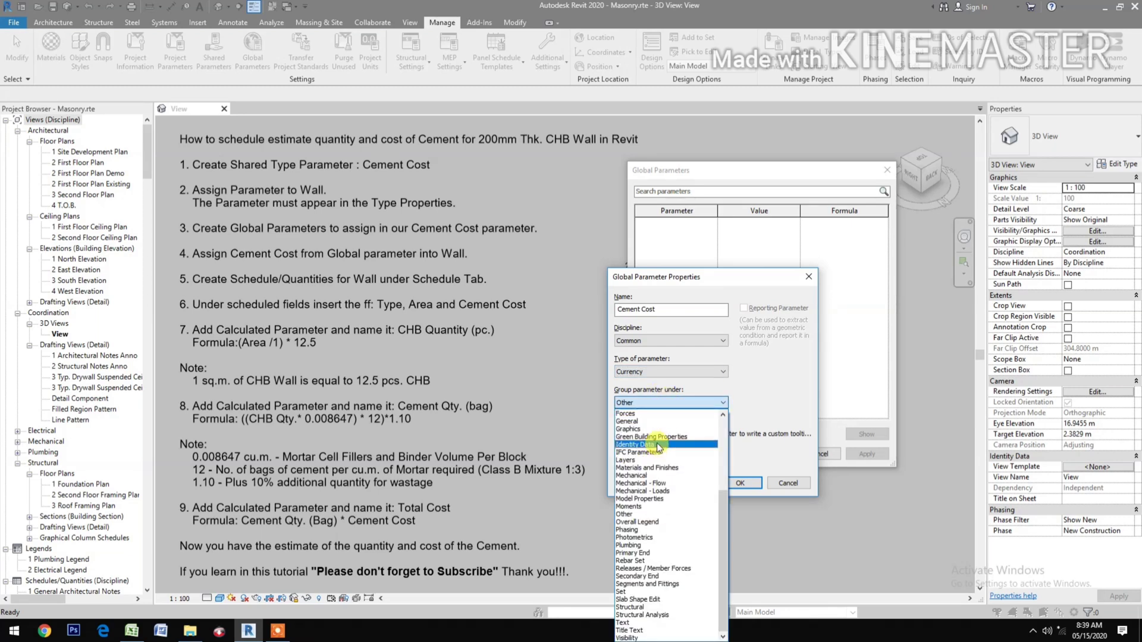
pyautogui.click(659, 445)
pyautogui.click(741, 483)
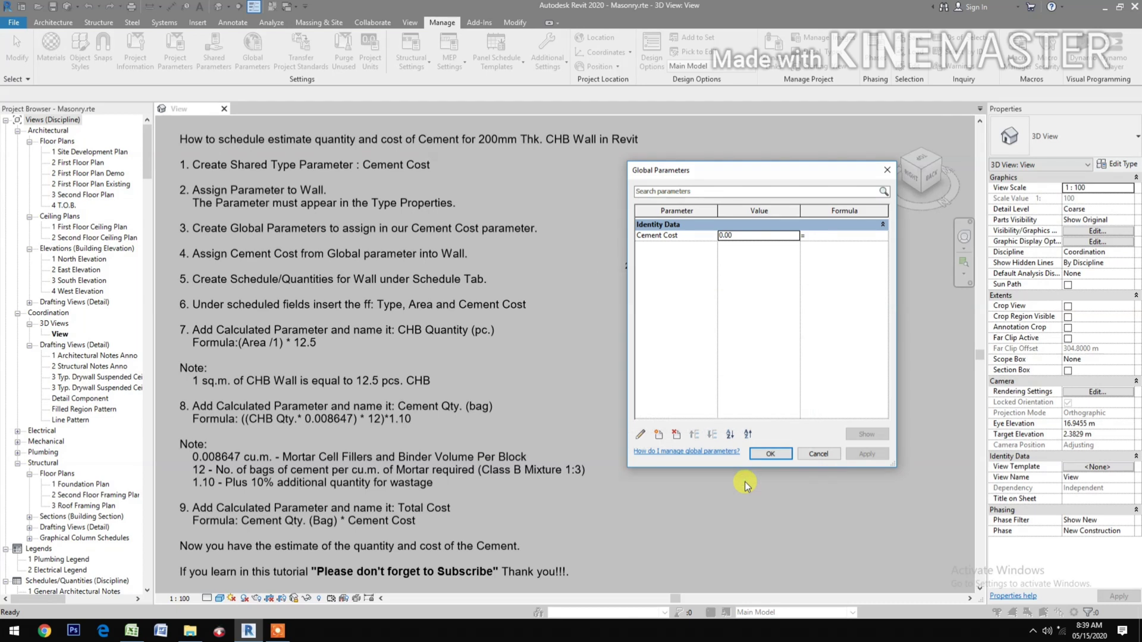
# - Set the Cement Cost global parameter's value to 250 and apply it
pyautogui.click(753, 237)
pyautogui.write('250')
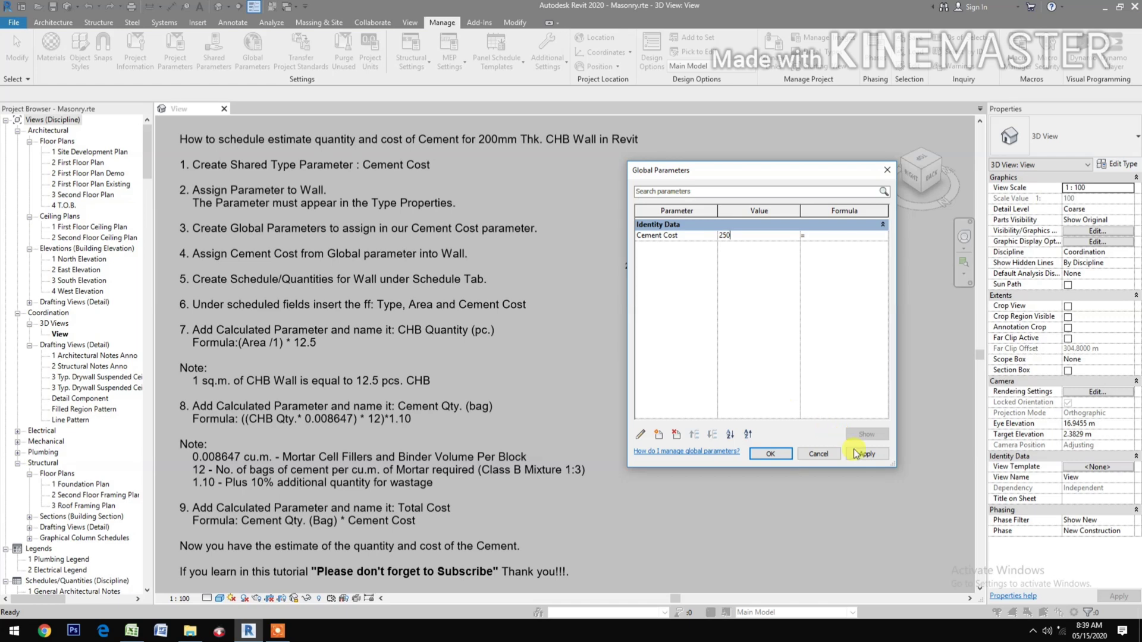
pyautogui.click(866, 454)
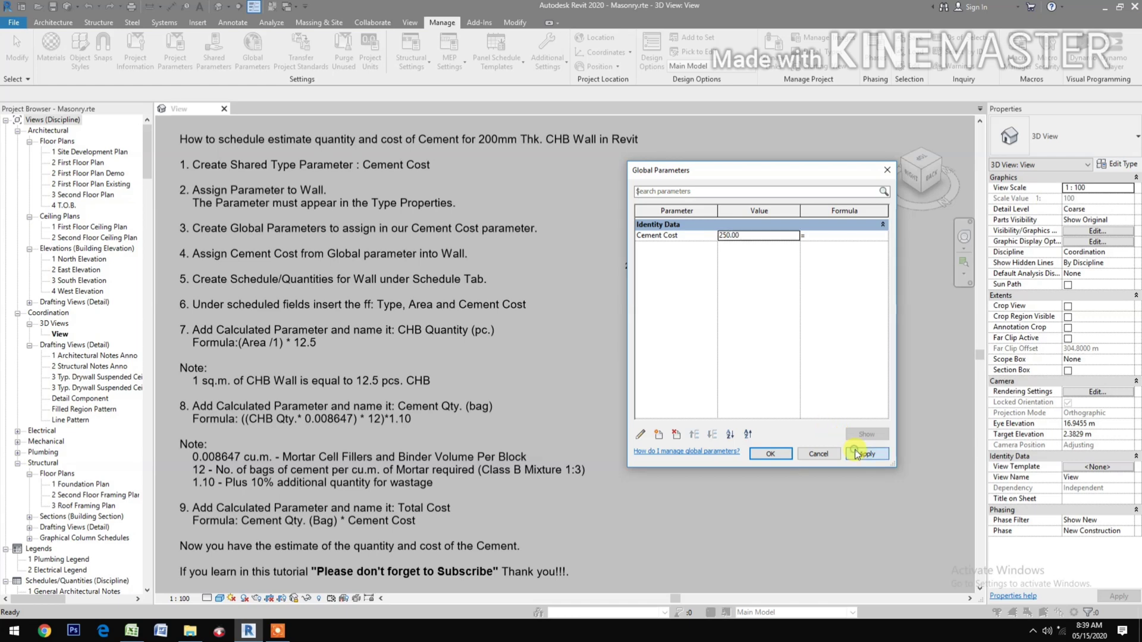
pyautogui.click(773, 454)
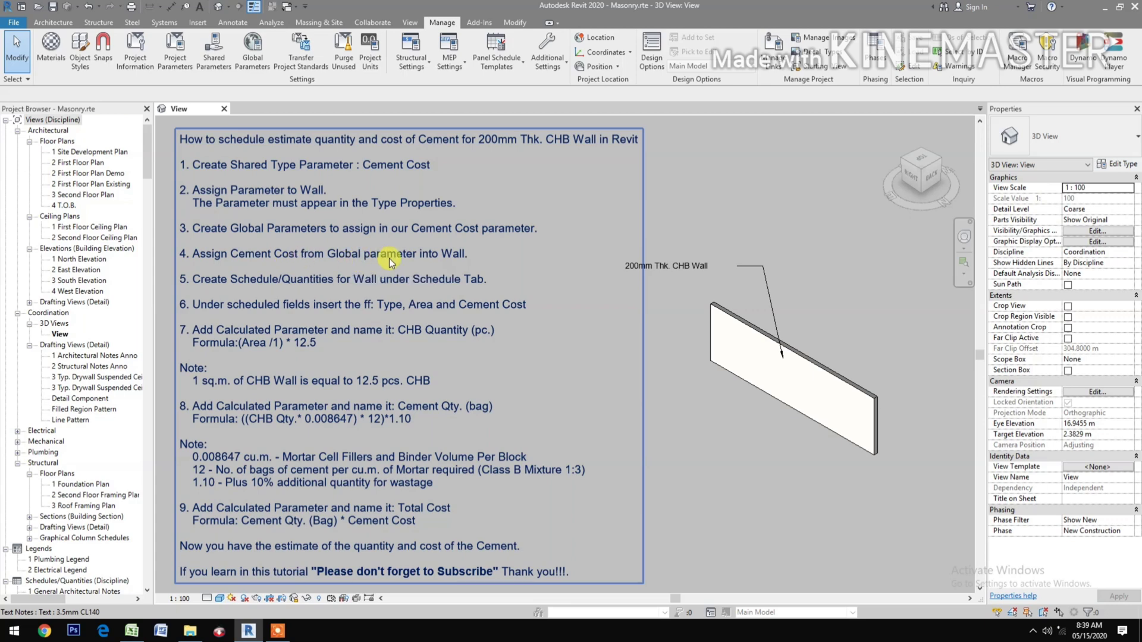
# - Associate the Cement Cost type property of the 200mm Thk. CHB Wall with the Cement Cost global parameter
pyautogui.click(832, 377)
pyautogui.click(1114, 165)
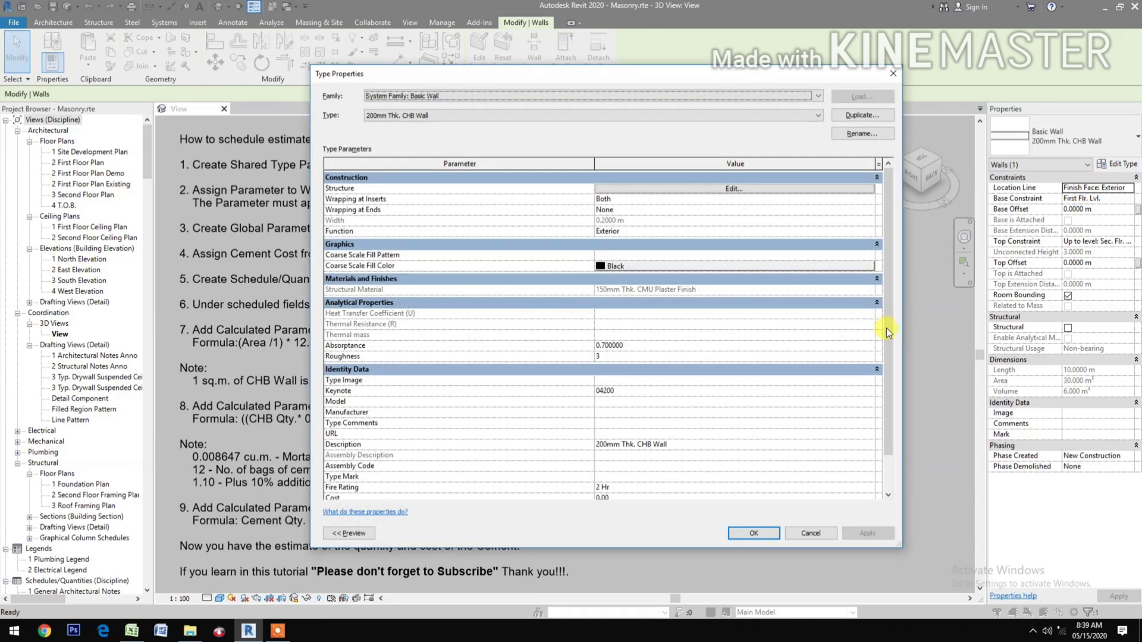
pyautogui.scroll(-2, 882, 326)
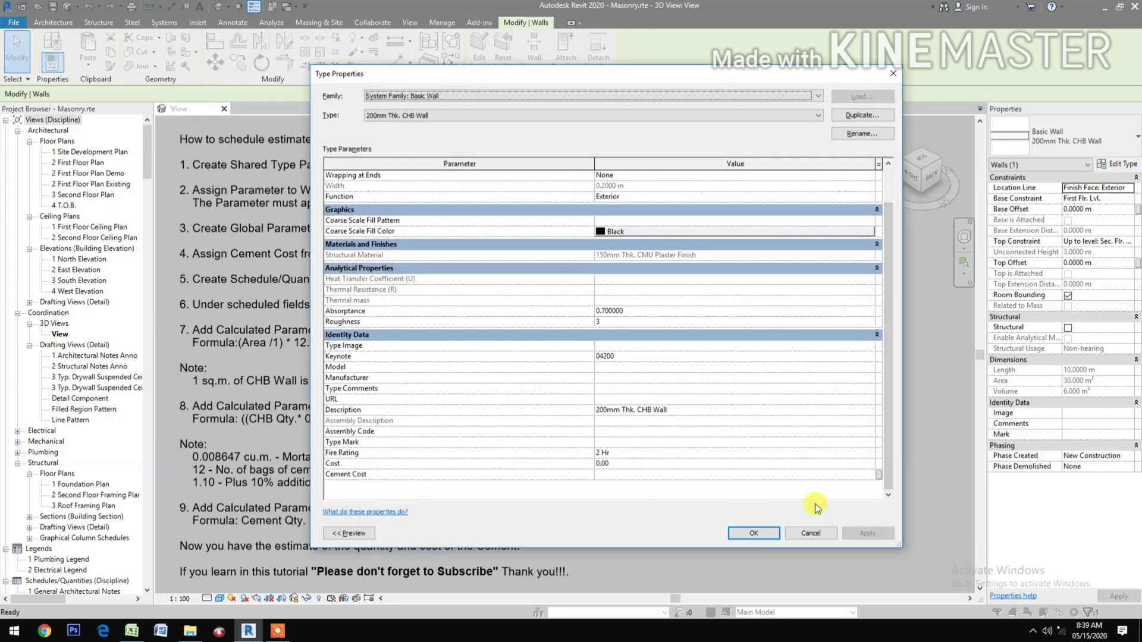
pyautogui.click(879, 474)
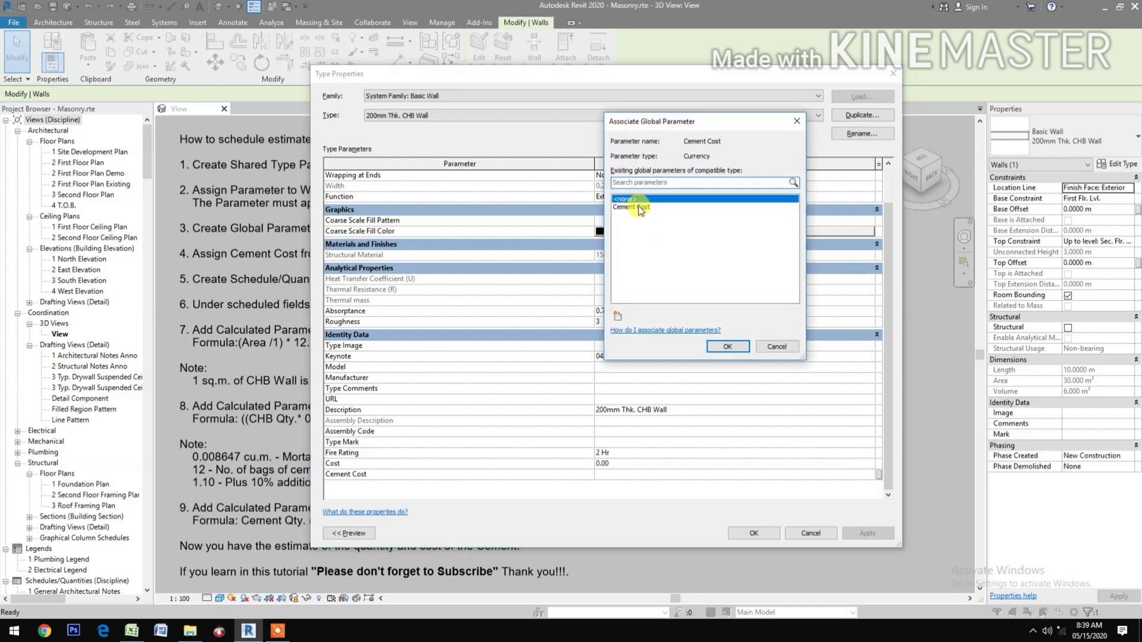
pyautogui.click(639, 208)
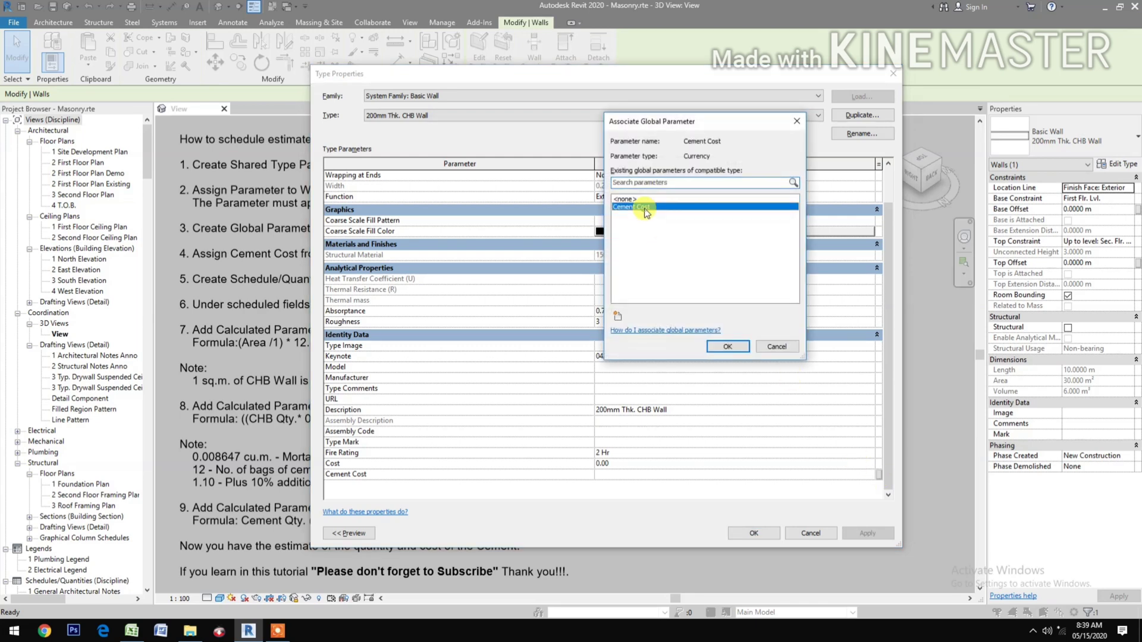
pyautogui.click(726, 351)
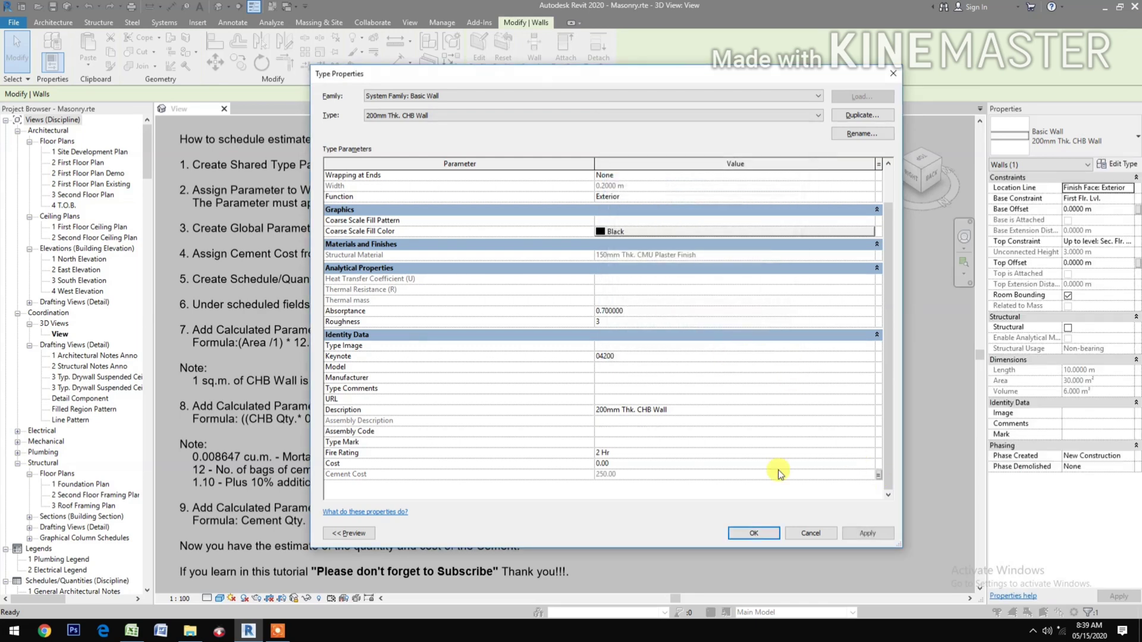
pyautogui.click(881, 535)
pyautogui.click(766, 534)
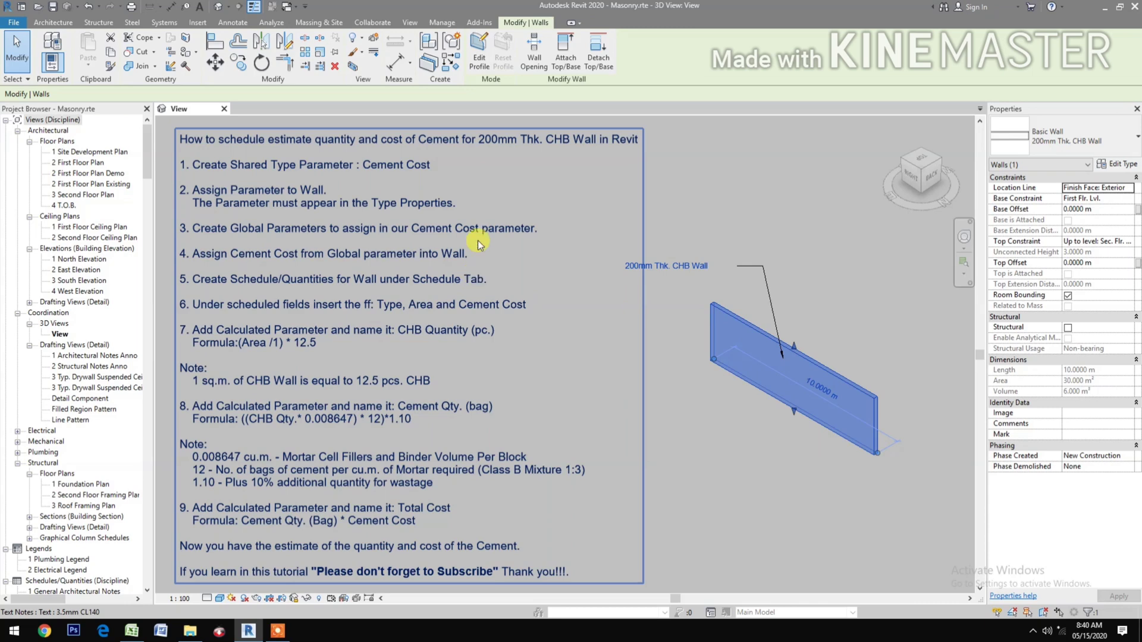
# - Create a new schedule of building components for the Walls category, using the New Construction phase
pyautogui.click(412, 22)
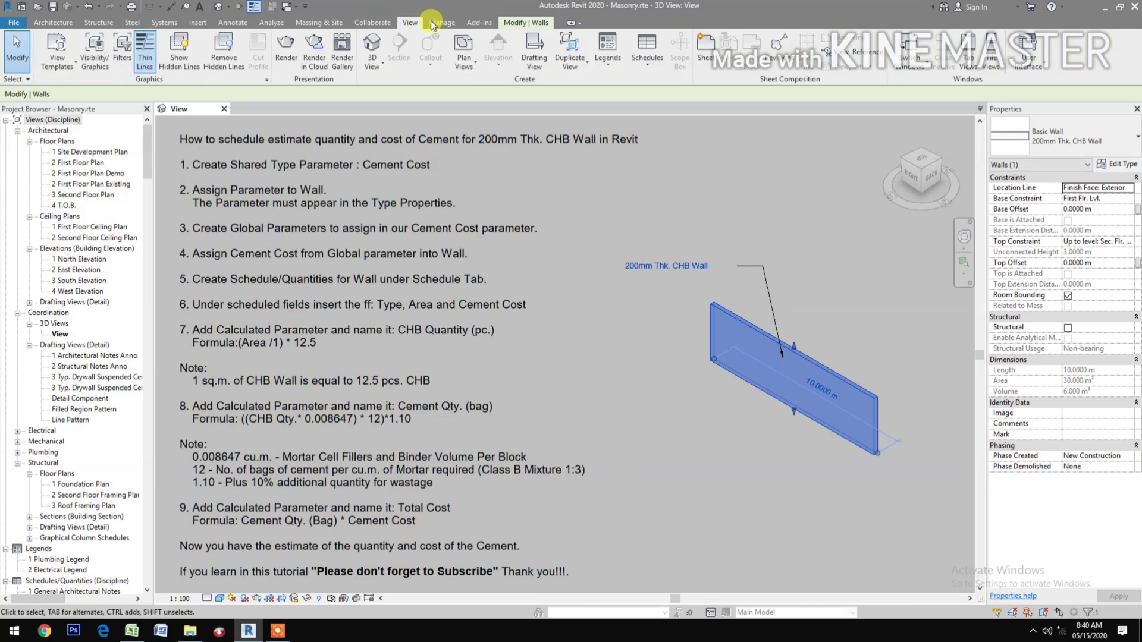
pyautogui.click(646, 70)
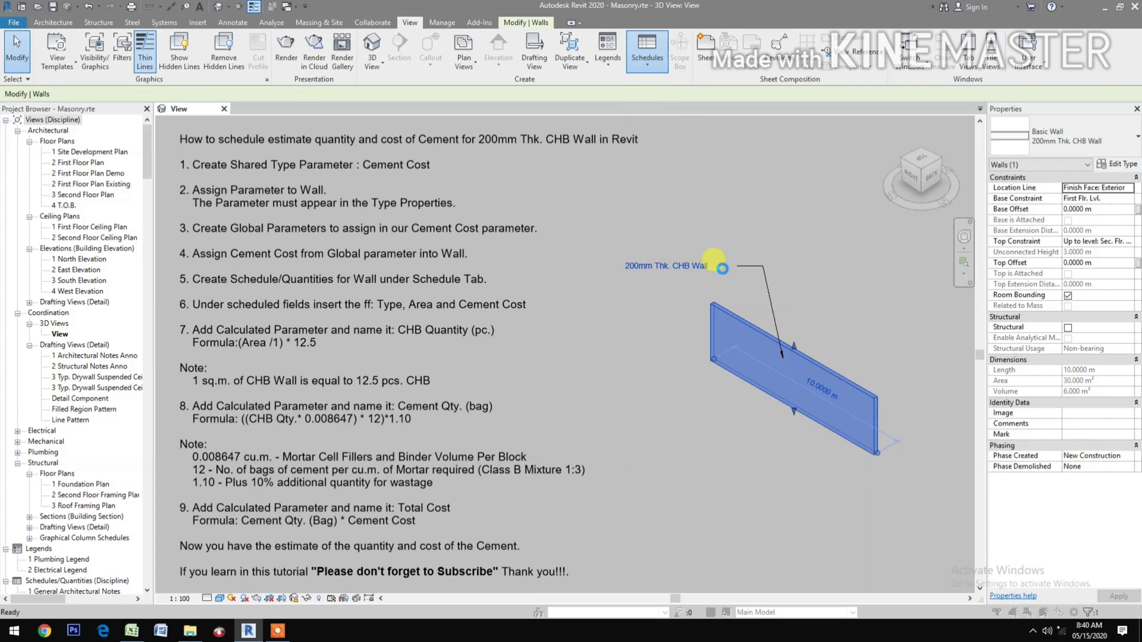
pyautogui.click(801, 303)
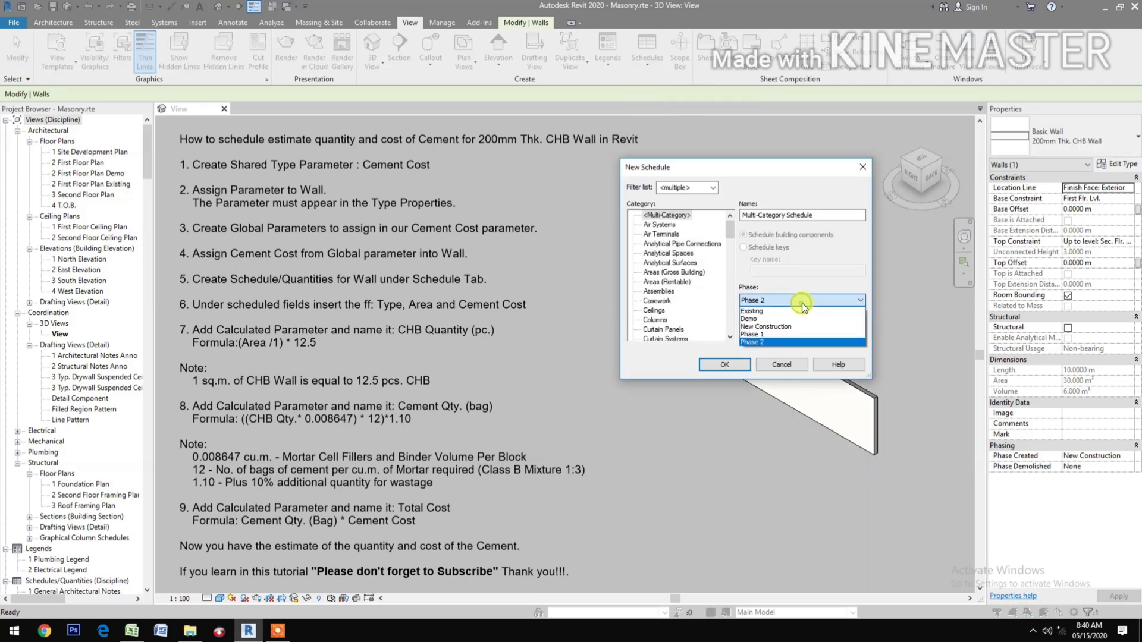
pyautogui.click(799, 326)
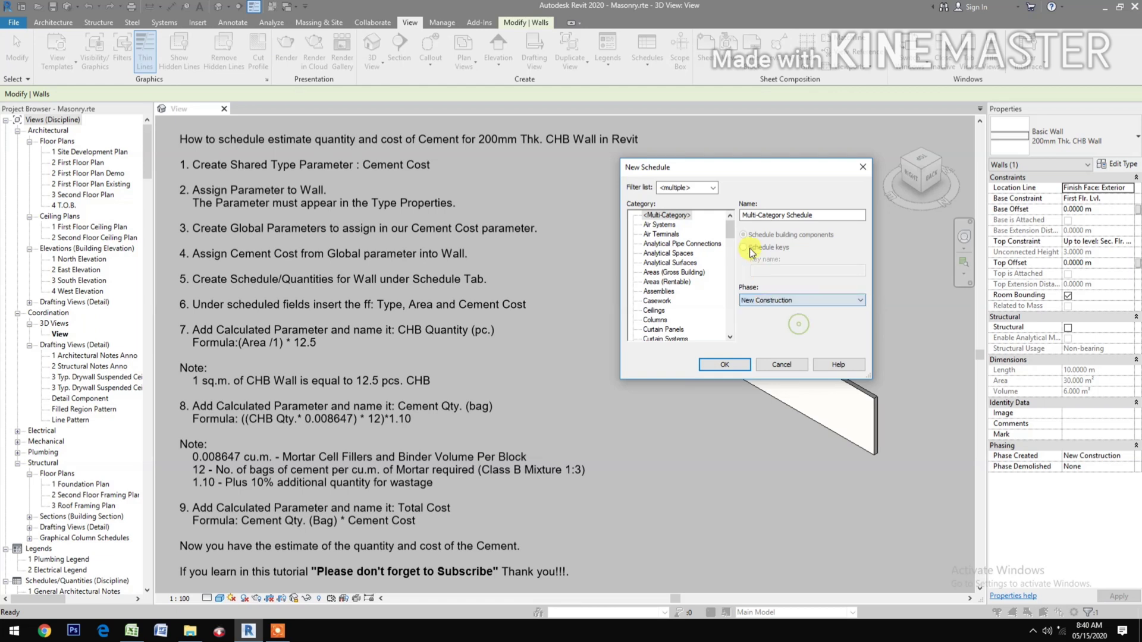
pyautogui.moveTo(730, 229); pyautogui.dragTo(744, 323)
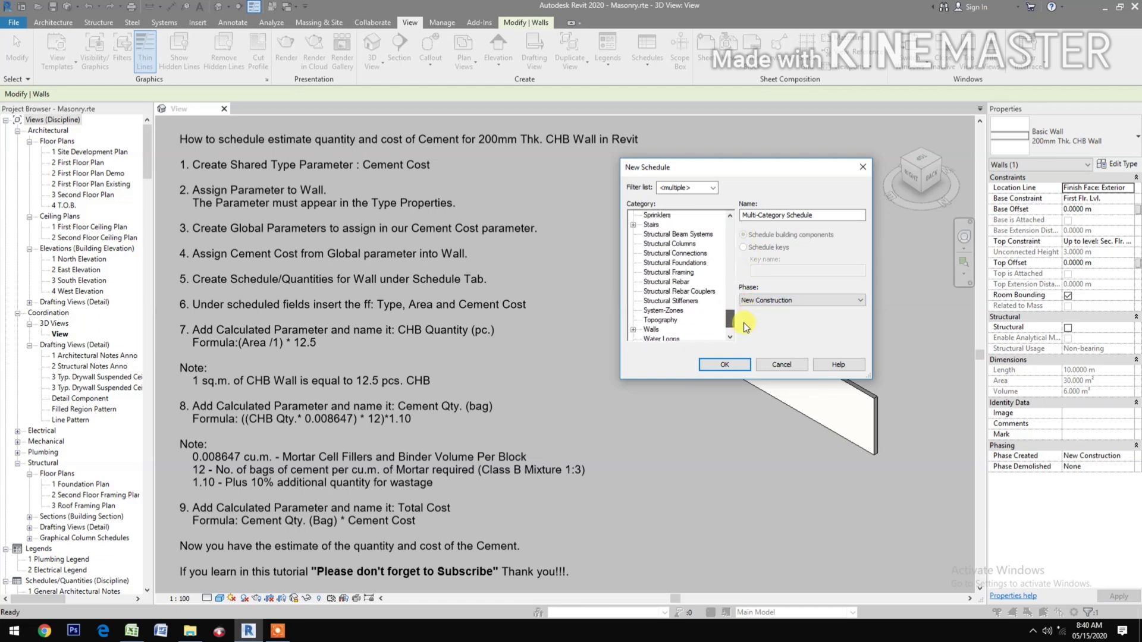
pyautogui.click(652, 320)
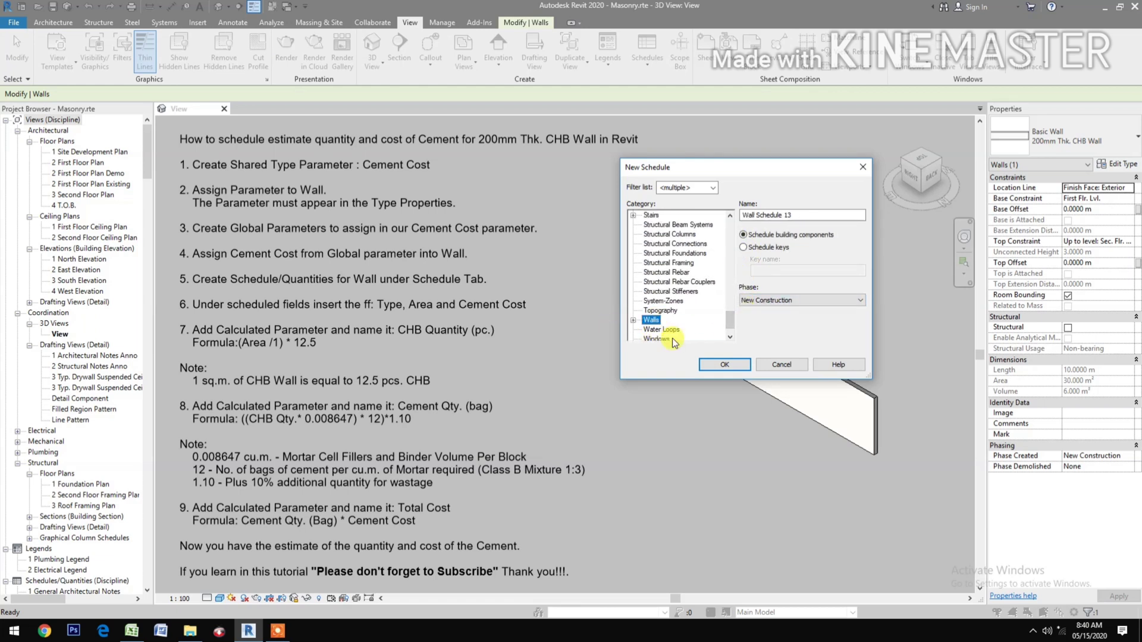
pyautogui.click(725, 364)
# - Add the Type, Area and Cement Cost fields to the wall schedule, in that order
pyautogui.moveTo(707, 298); pyautogui.dragTo(713, 364)
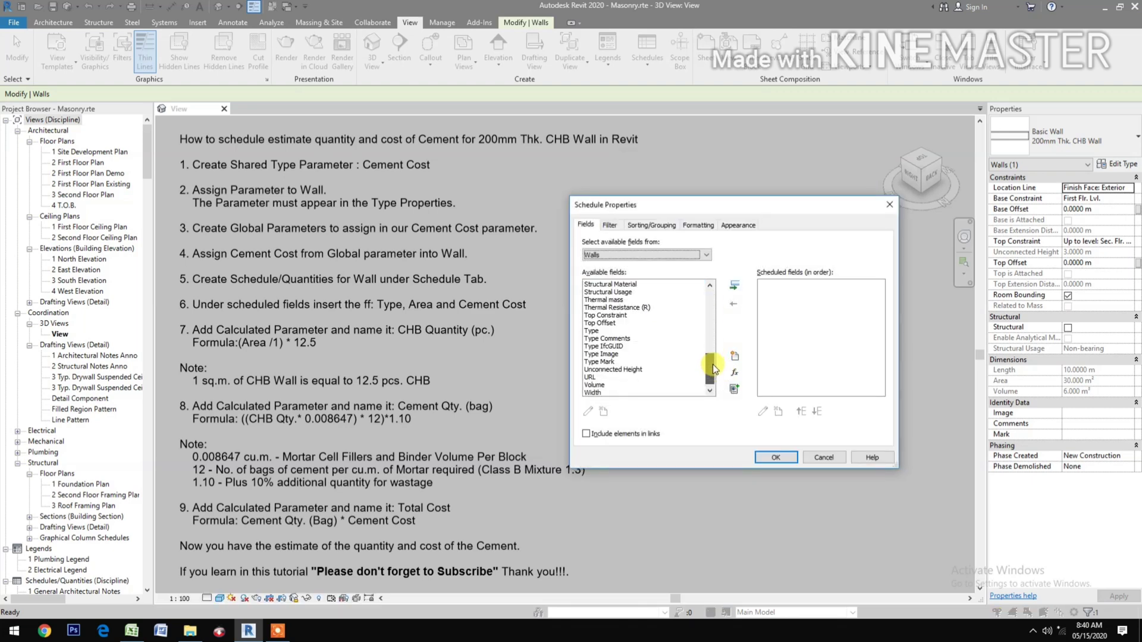
pyautogui.click(587, 331)
pyautogui.click(735, 286)
pyautogui.moveTo(709, 366); pyautogui.dragTo(710, 305)
pyautogui.click(607, 292)
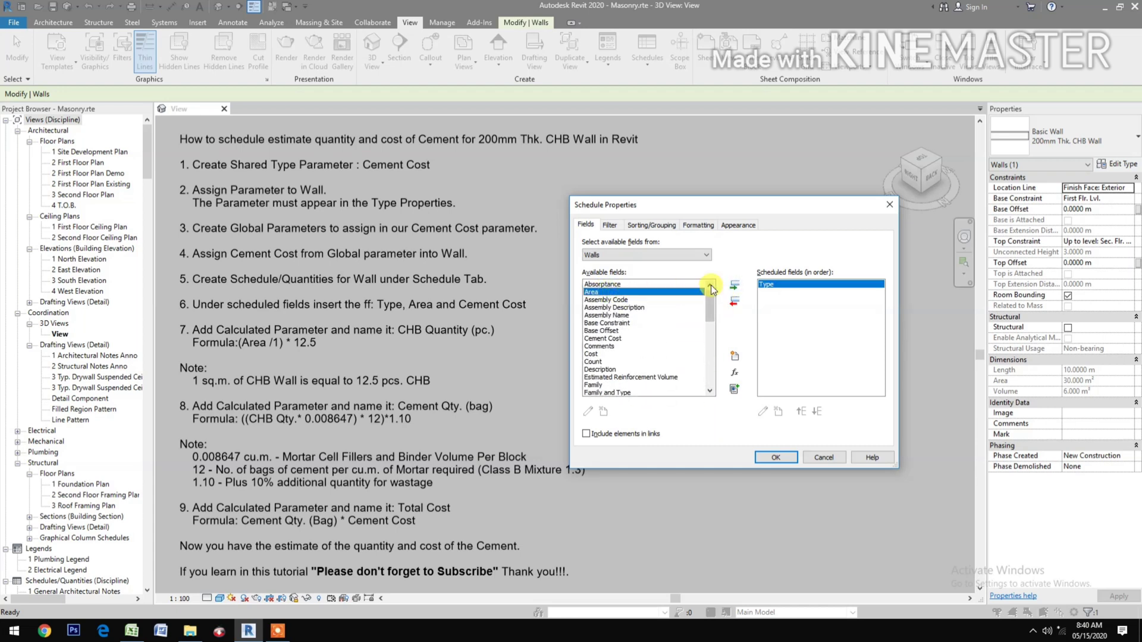
pyautogui.click(735, 286)
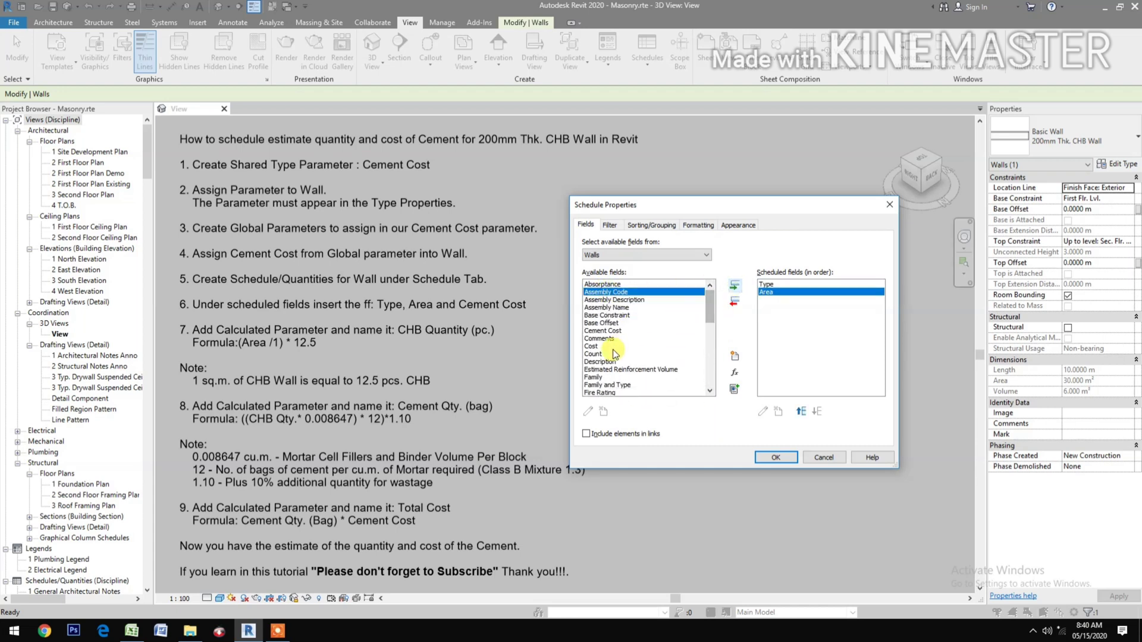
pyautogui.click(613, 331)
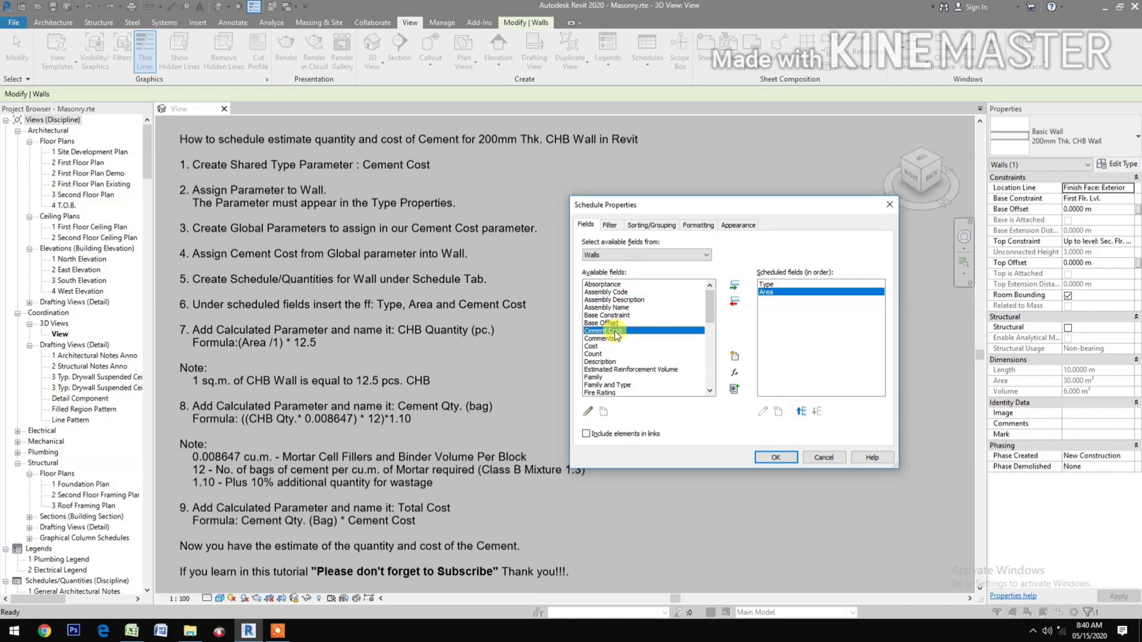
pyautogui.click(735, 288)
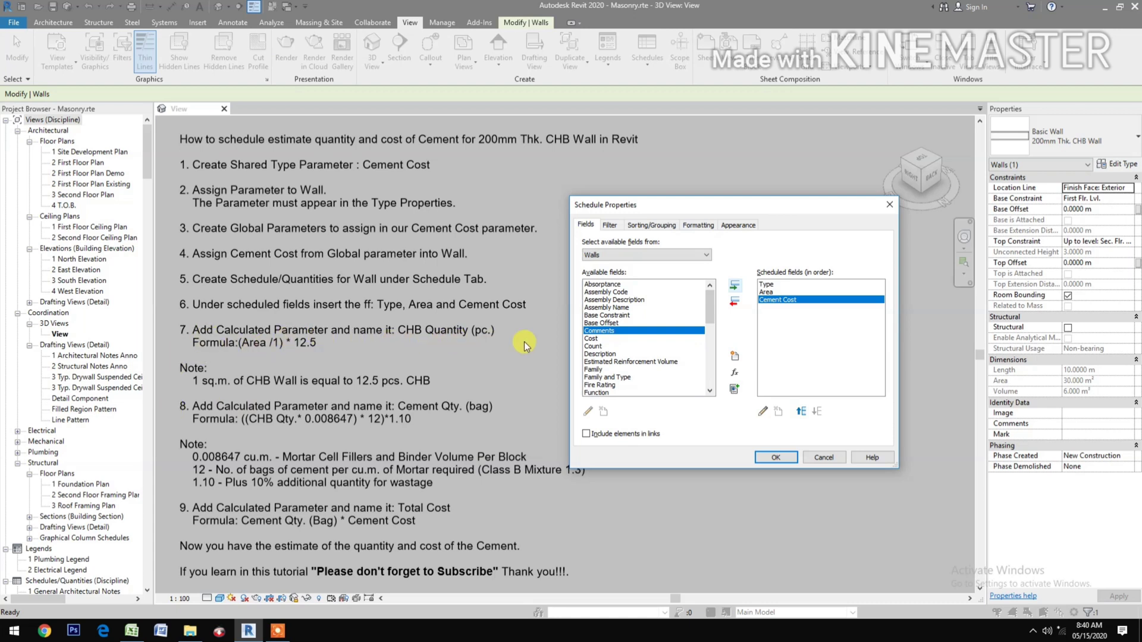
# - Add a calculated value named CHB Qty. (pc.) with the formula (Area / 1) * 12.5, and move it above Cement Cost
pyautogui.click(735, 375)
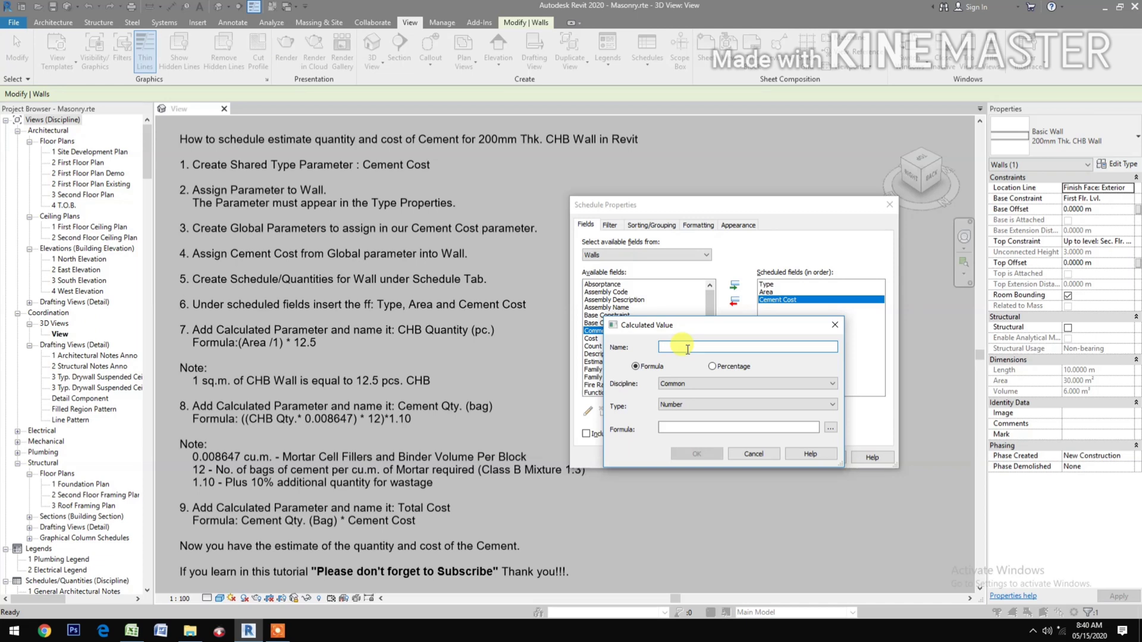
pyautogui.write('CHB Qty')
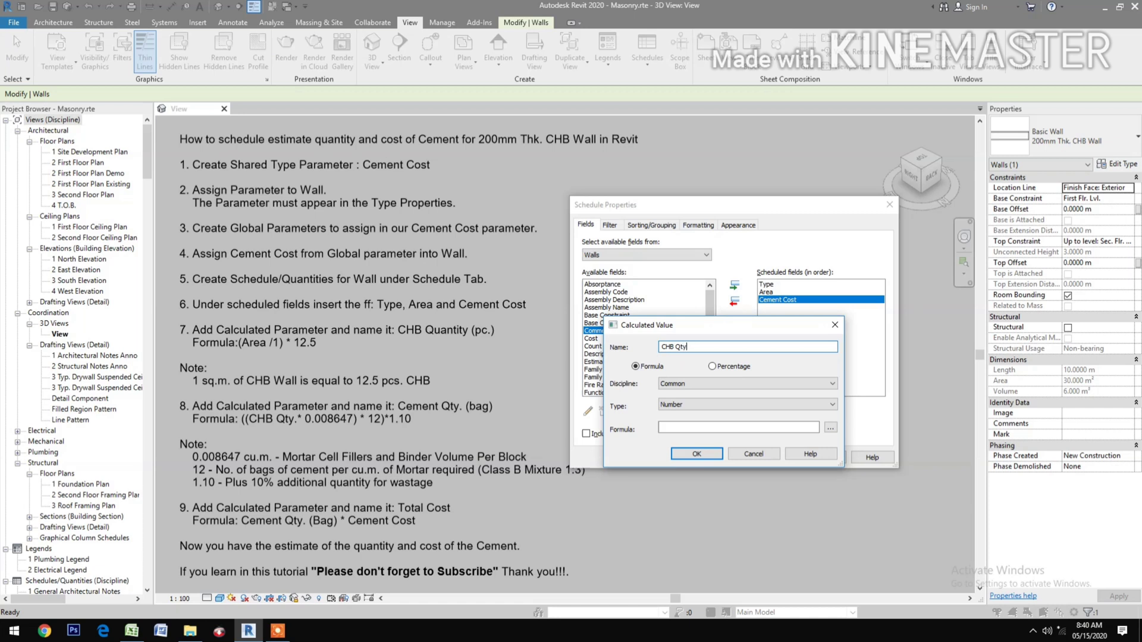
pyautogui.write('. (pc.')
pyautogui.click(830, 429)
pyautogui.click(667, 347)
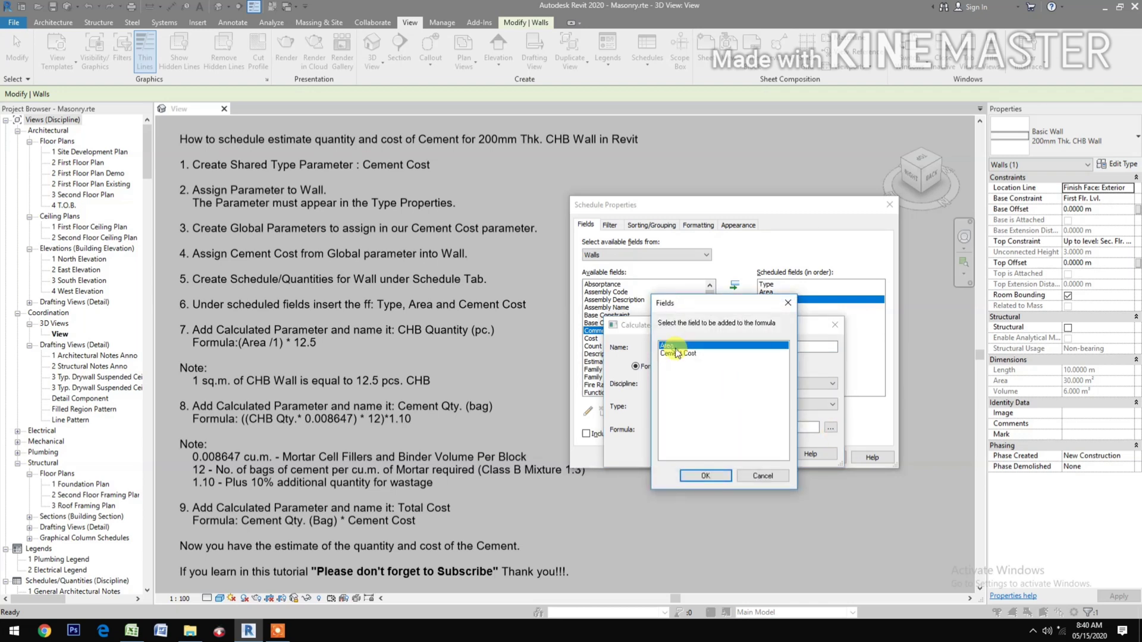
pyautogui.click(708, 475)
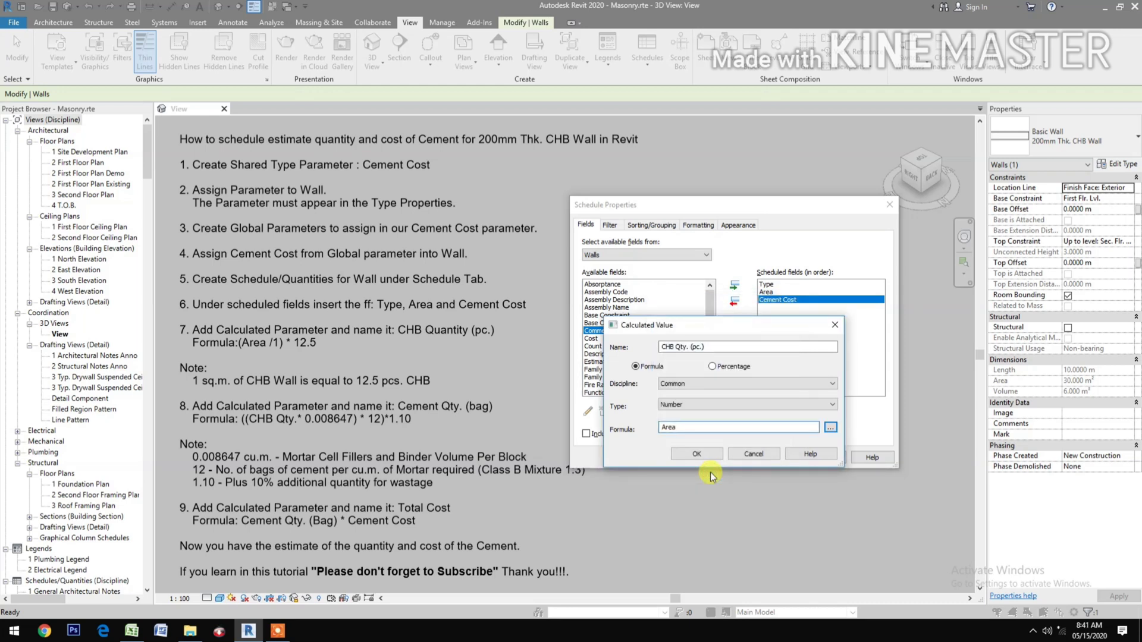
pyautogui.write('/')
pyautogui.write('*12.5')
pyautogui.click(697, 456)
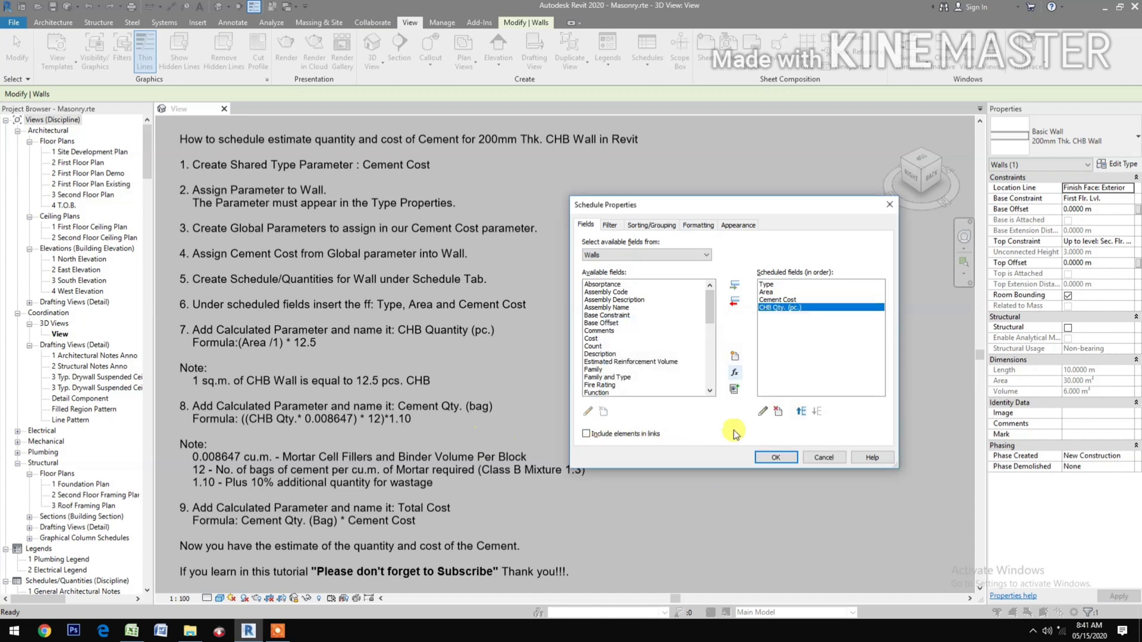
pyautogui.click(803, 412)
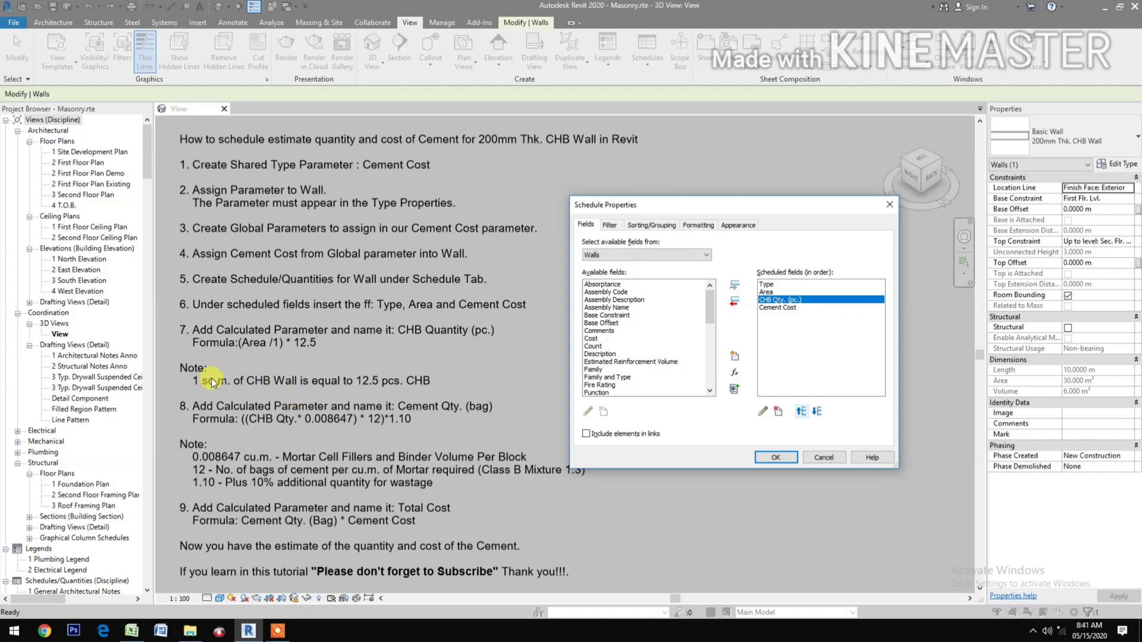
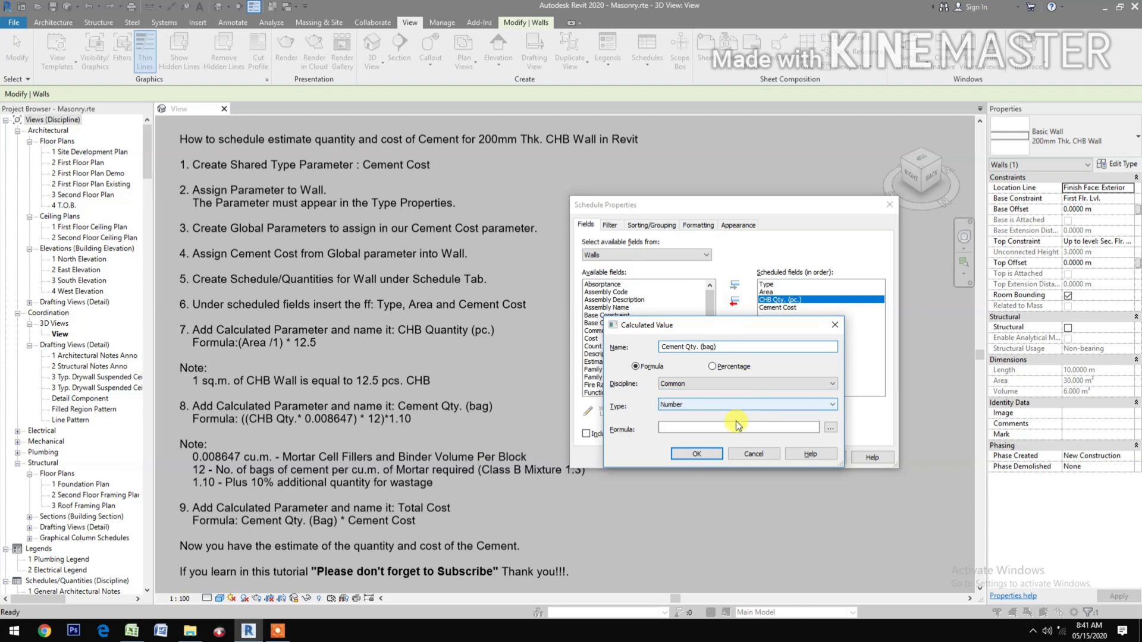
# - Define a calculated value named Cement Qty. (bag) with the formula (([CHB Qty. (pc.)] * .008647) * 12)
pyautogui.click(831, 430)
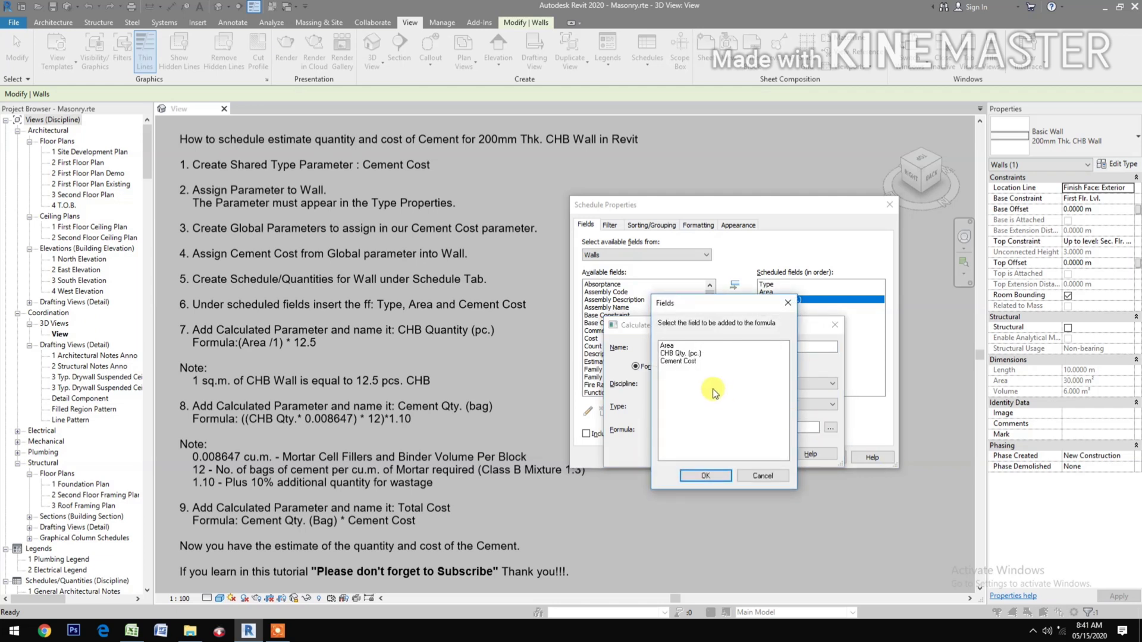
pyautogui.click(700, 354)
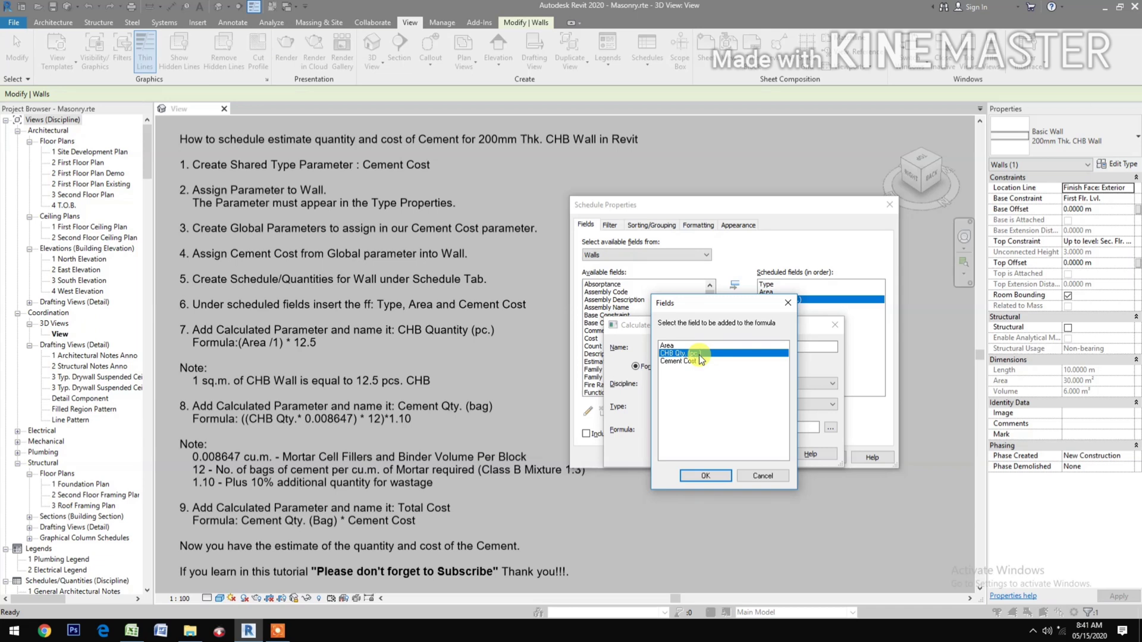
pyautogui.click(706, 475)
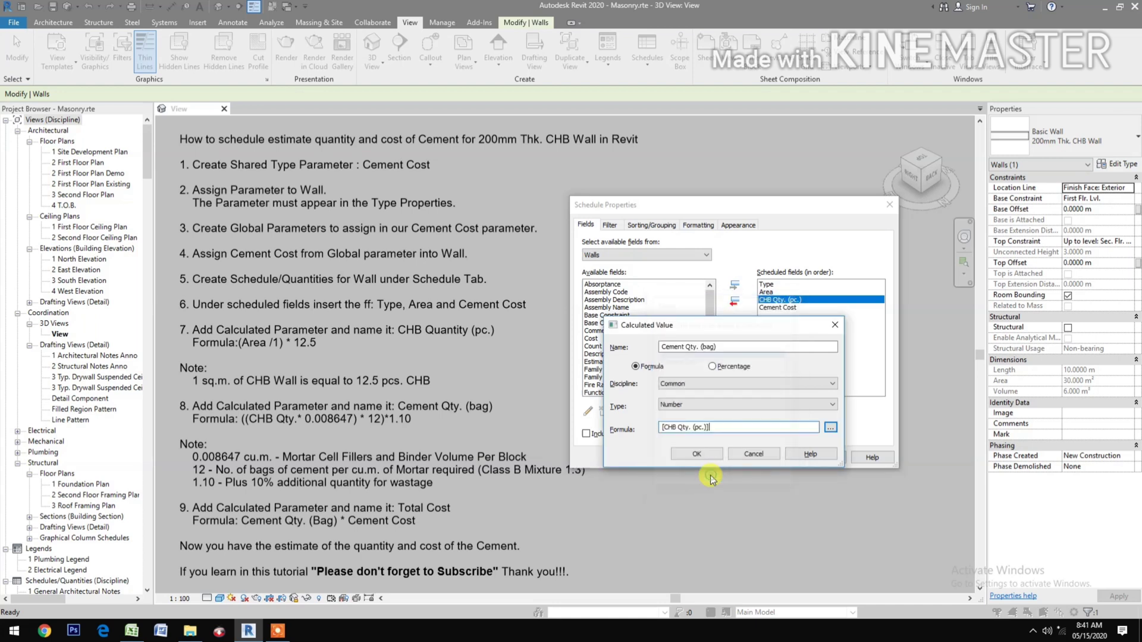
pyautogui.write('*')
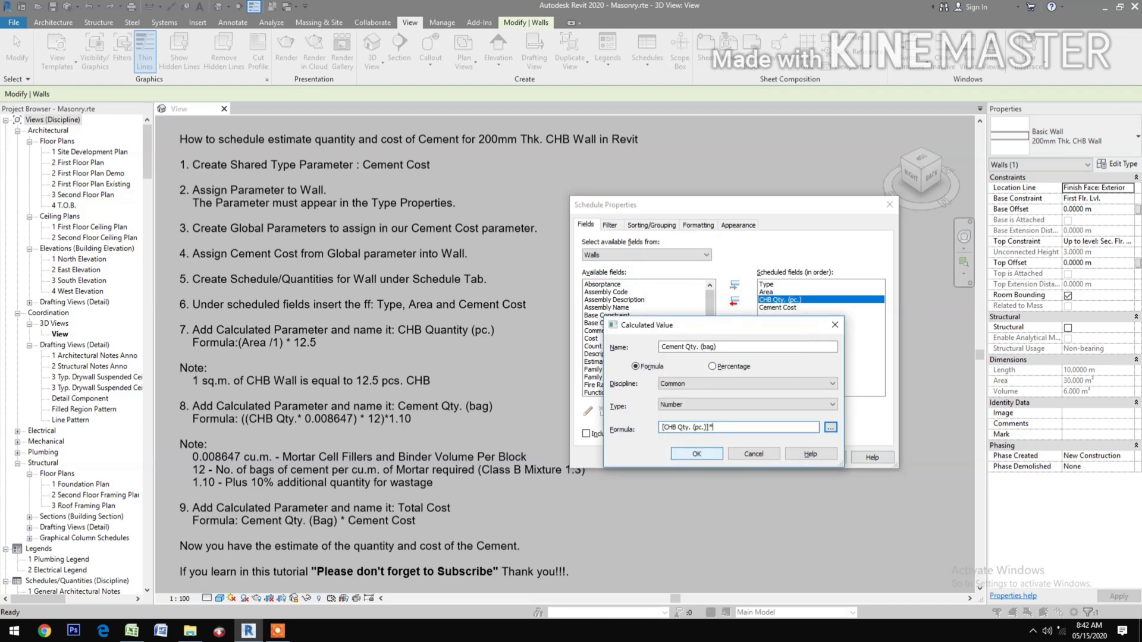
pyautogui.write('.00')
pyautogui.write('8647')
pyautogui.write(')')
pyautogui.click(661, 427)
pyautogui.write('(')
pyautogui.write('12')
pyautogui.click(662, 428)
pyautogui.write('(')
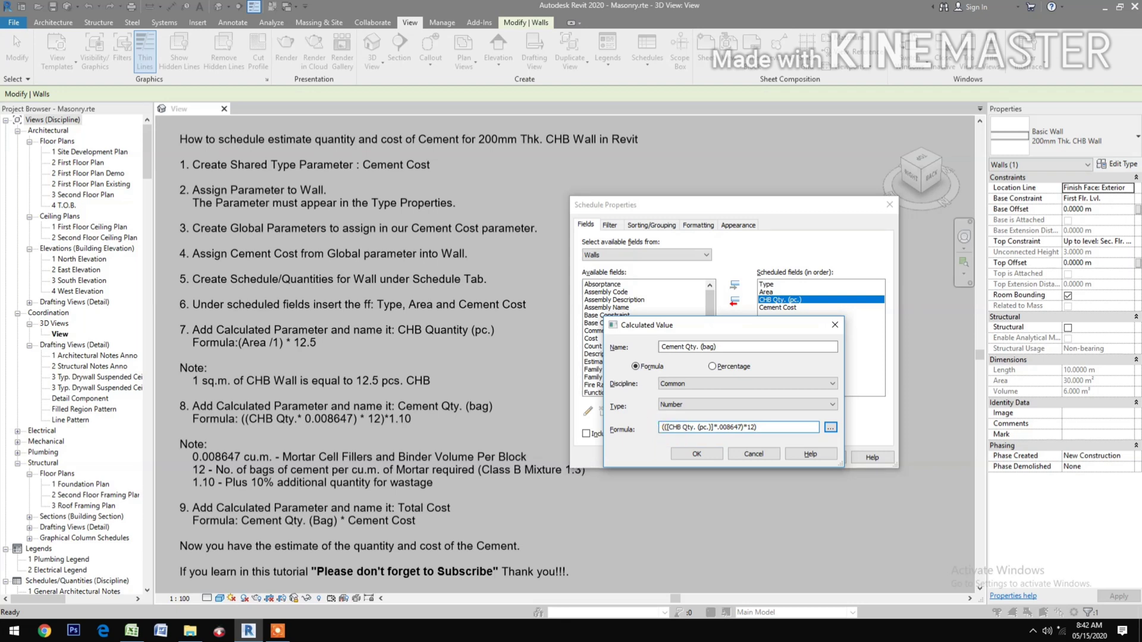
# - Multiply the Cement Qty. (bag) formula by 1.1 for wastage, and move the field above Cement Cost
pyautogui.write('(')
pyautogui.click(764, 428)
pyautogui.write('*1.1')
pyautogui.click(697, 454)
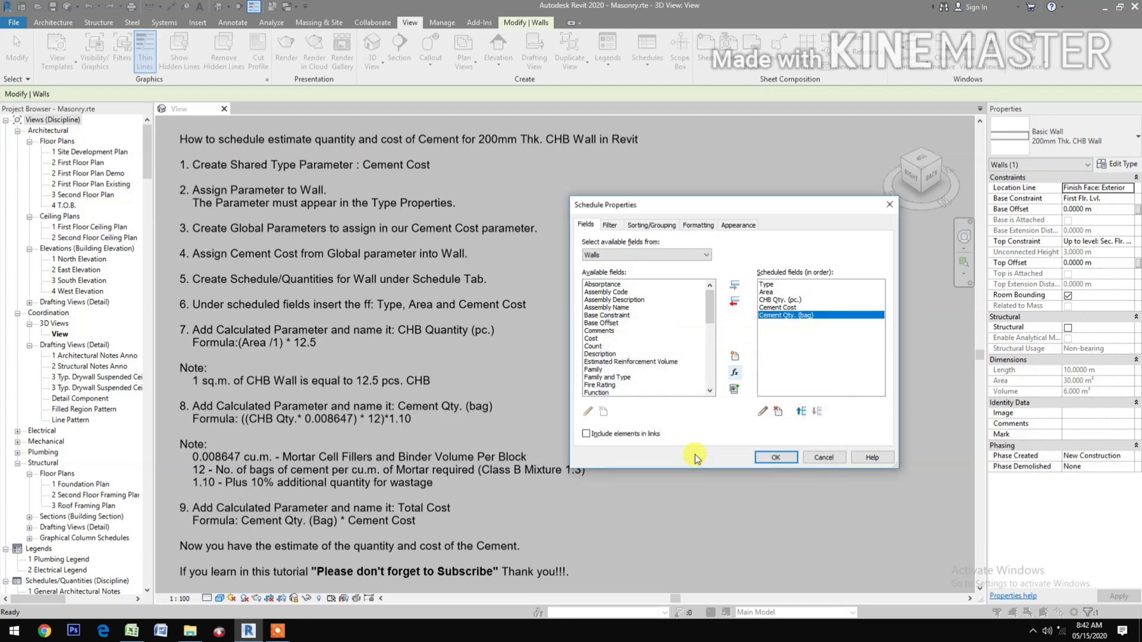
pyautogui.click(801, 411)
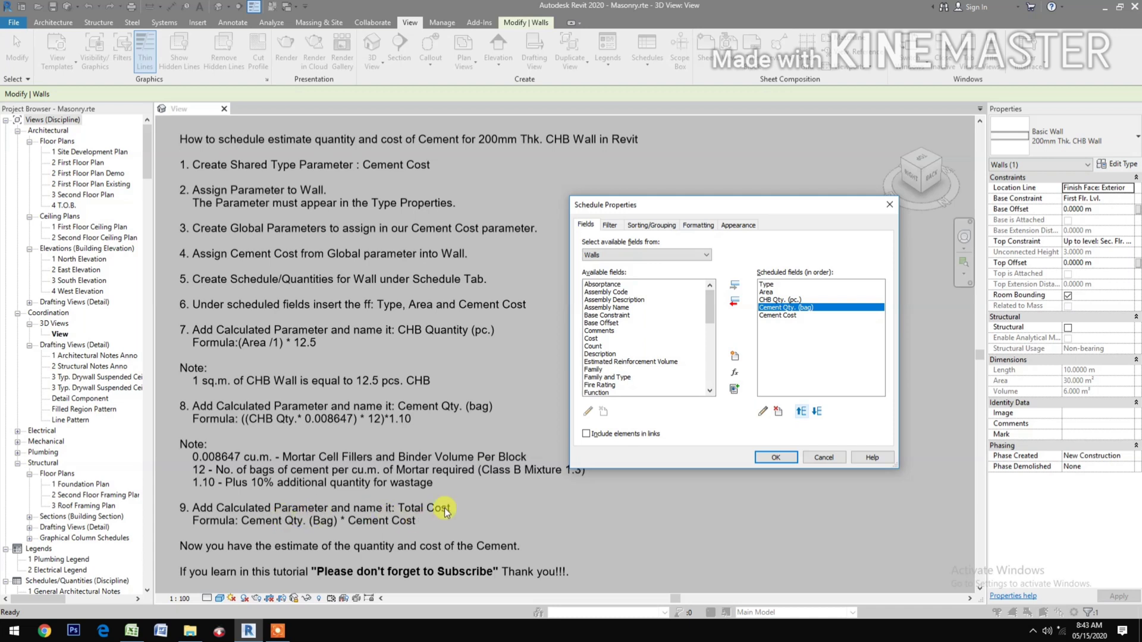
# - Start a new calculated value named Total Cost with the Currency type
pyautogui.click(732, 375)
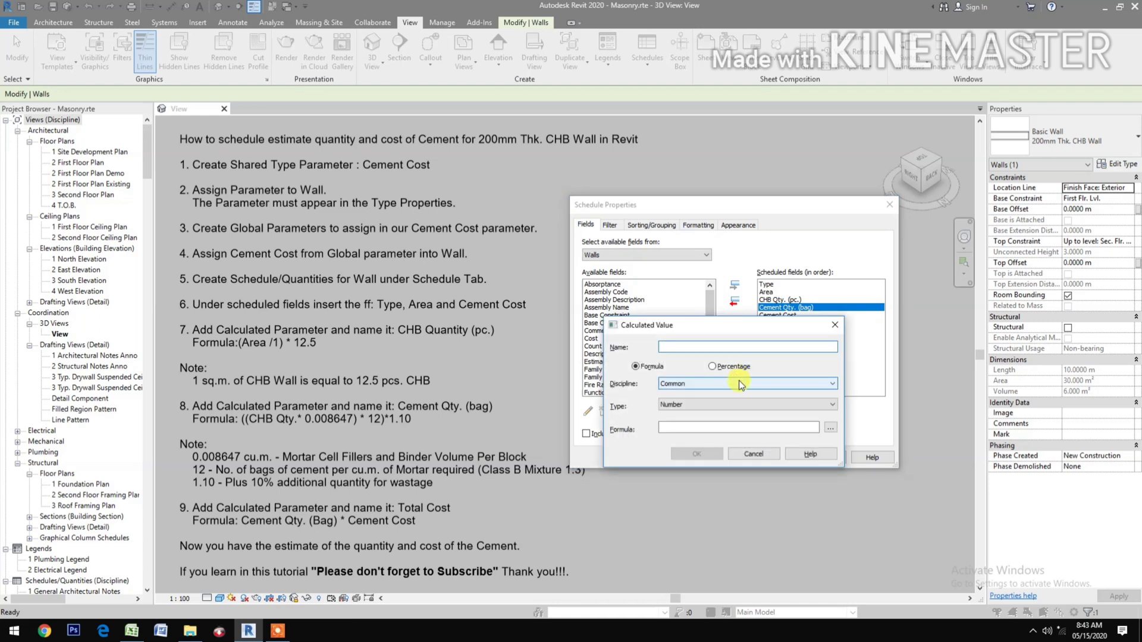
pyautogui.write('T')
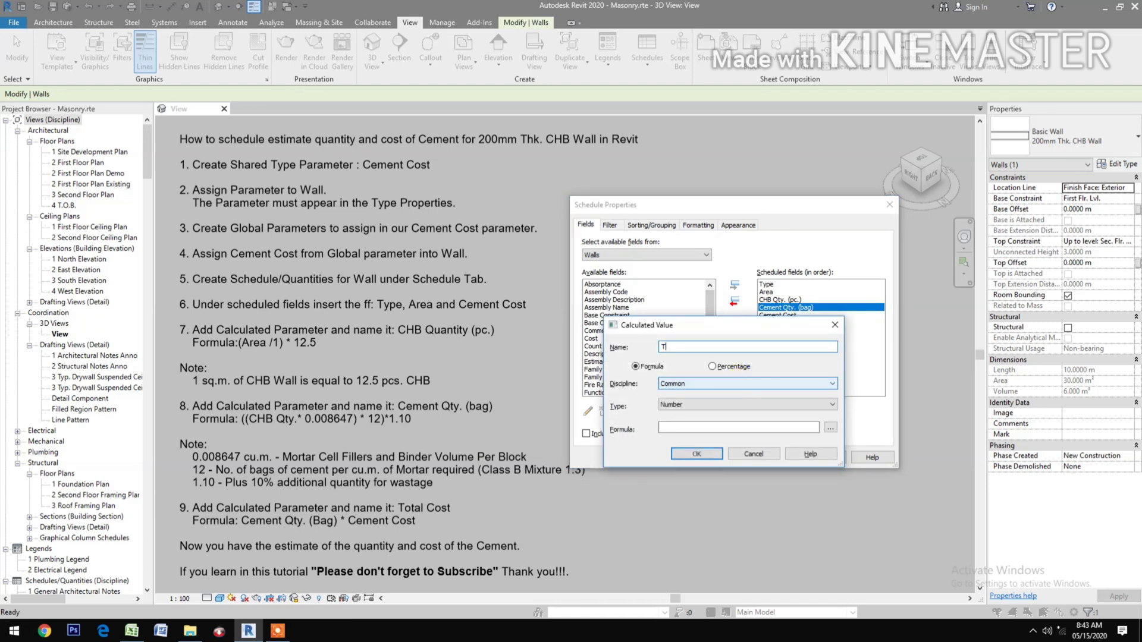
pyautogui.write('otal Cost')
pyautogui.click(716, 408)
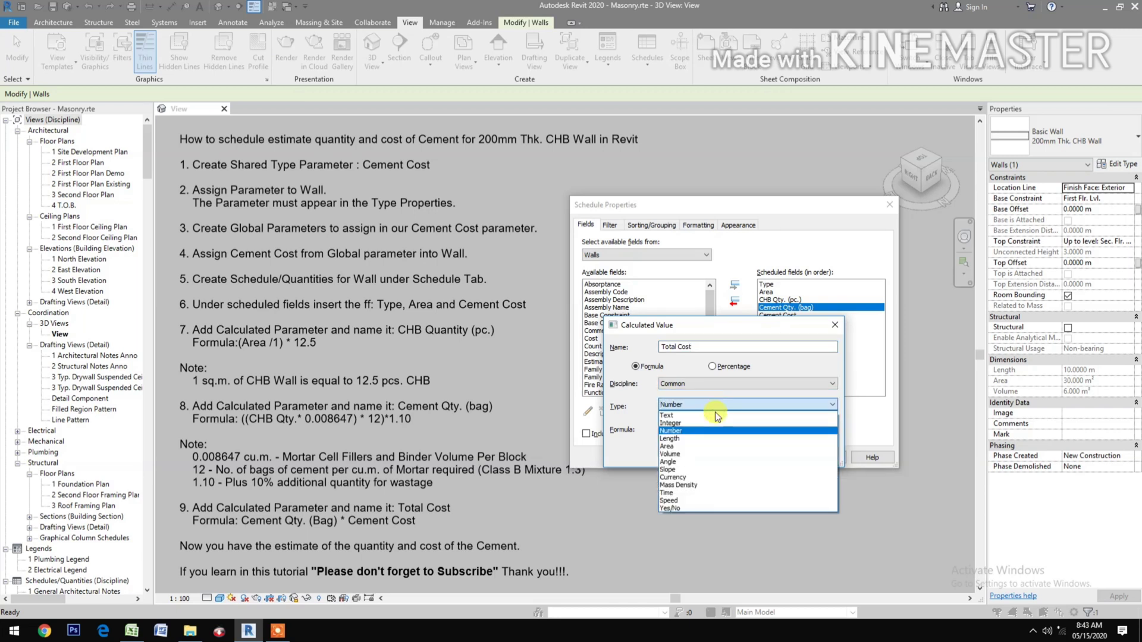
pyautogui.click(690, 476)
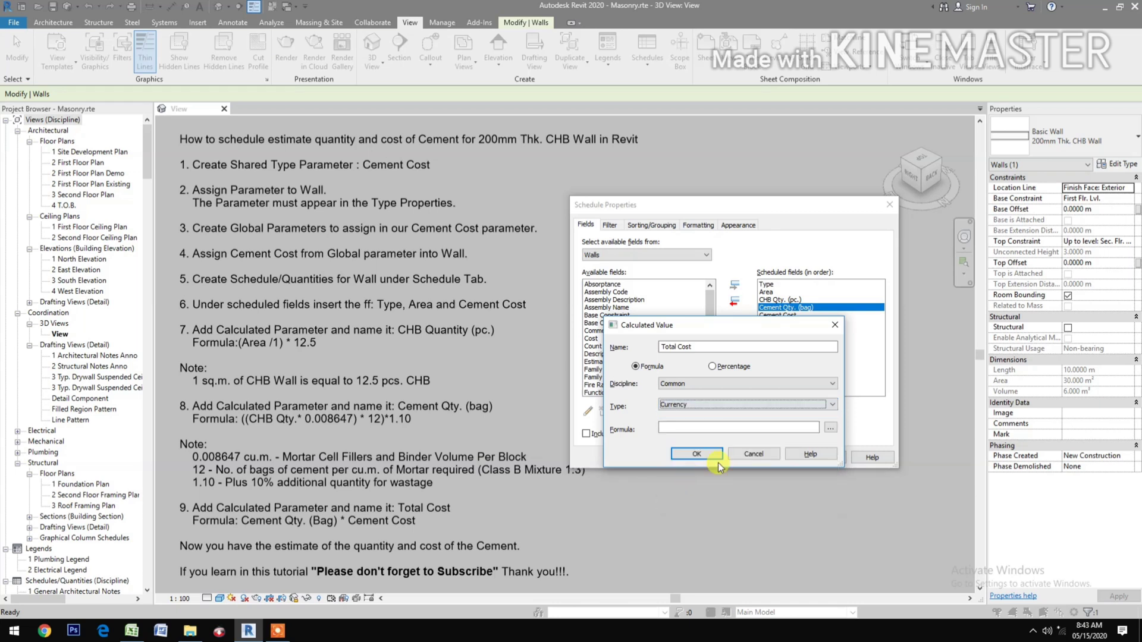
# - Set the Total Cost formula to [Cement Qty. (bag)] * Cement Cost and add it to the scheduled fields
pyautogui.click(831, 428)
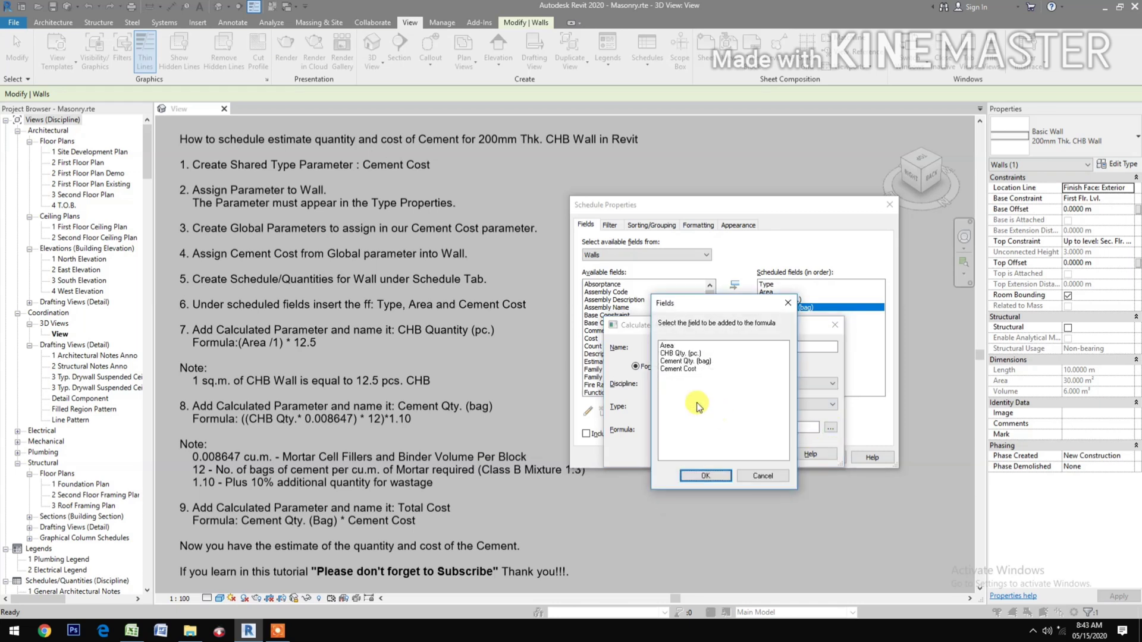
pyautogui.click(704, 361)
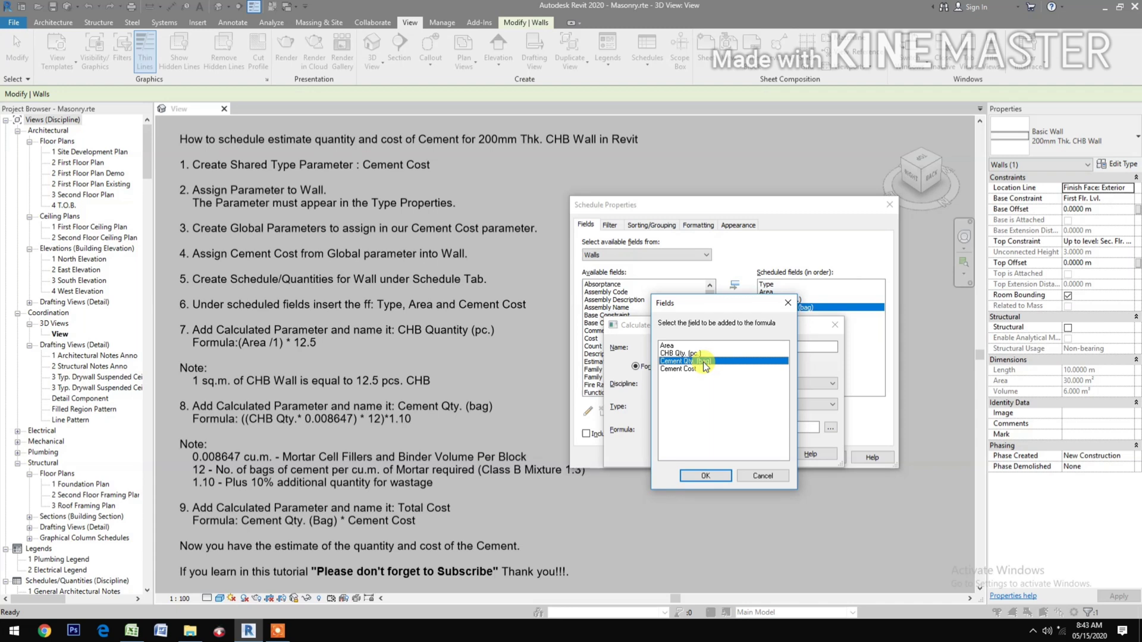
pyautogui.click(697, 476)
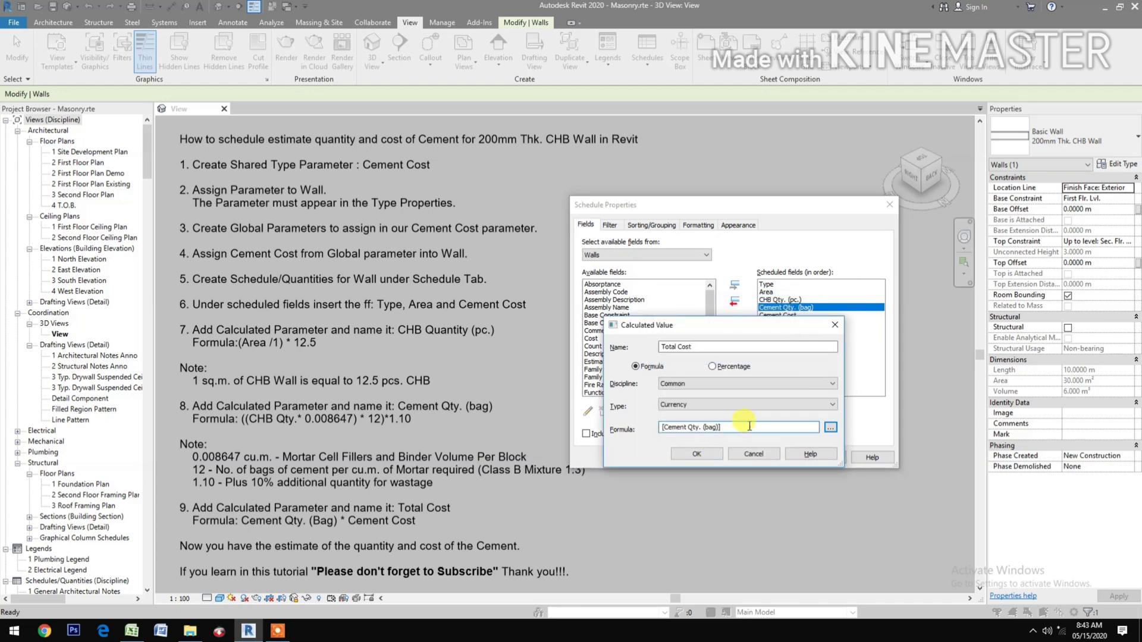
pyautogui.write('*')
pyautogui.click(831, 427)
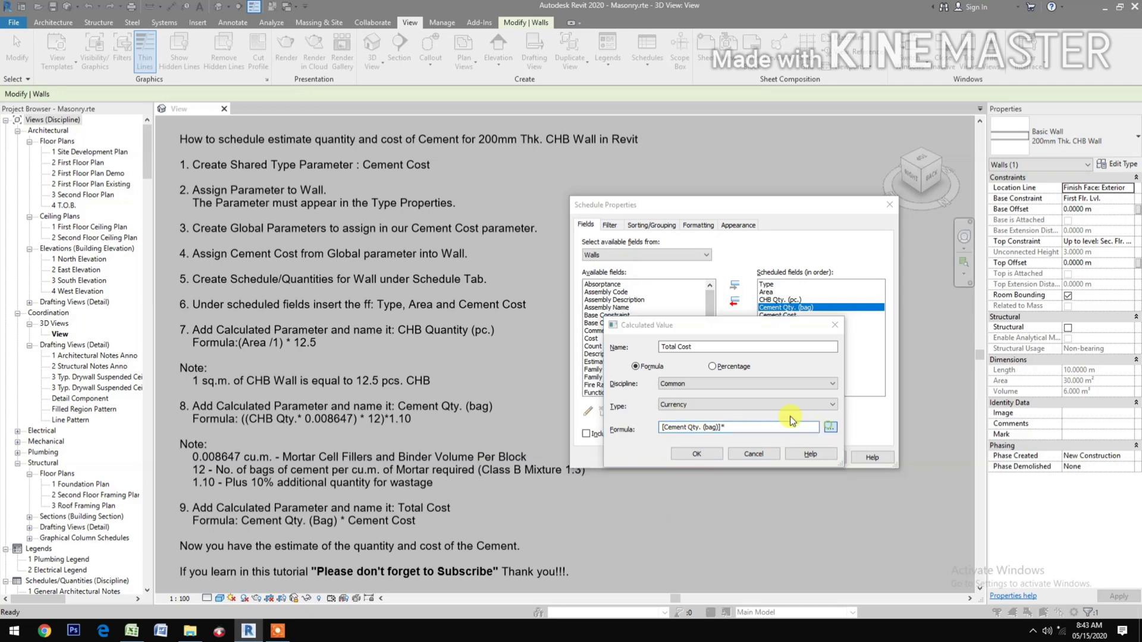
pyautogui.click(692, 367)
pyautogui.click(706, 474)
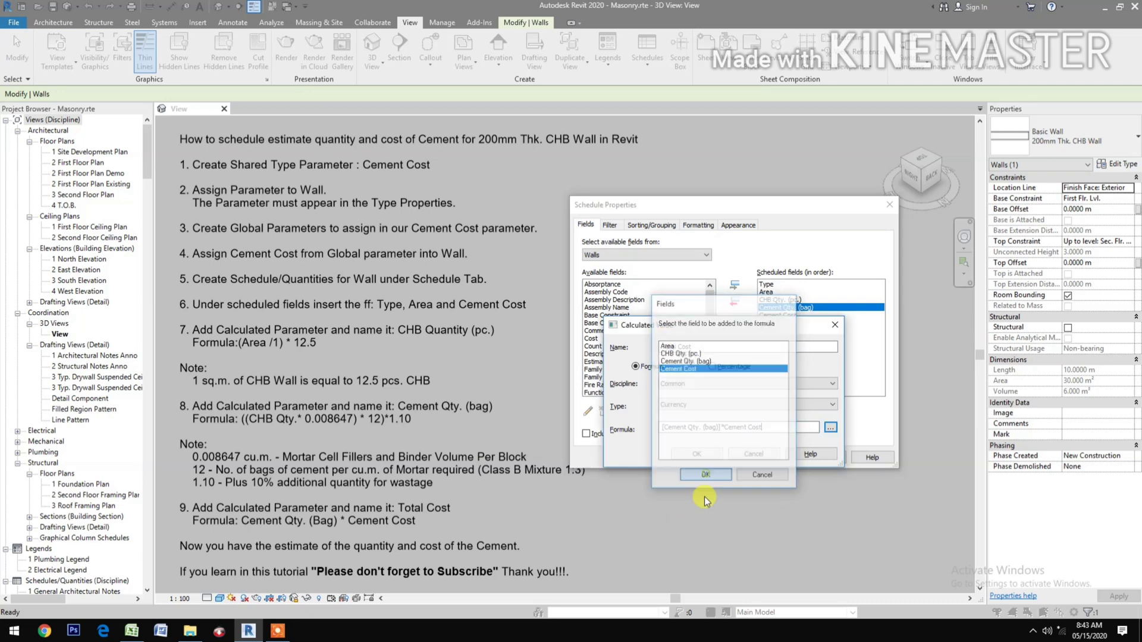
pyautogui.click(697, 454)
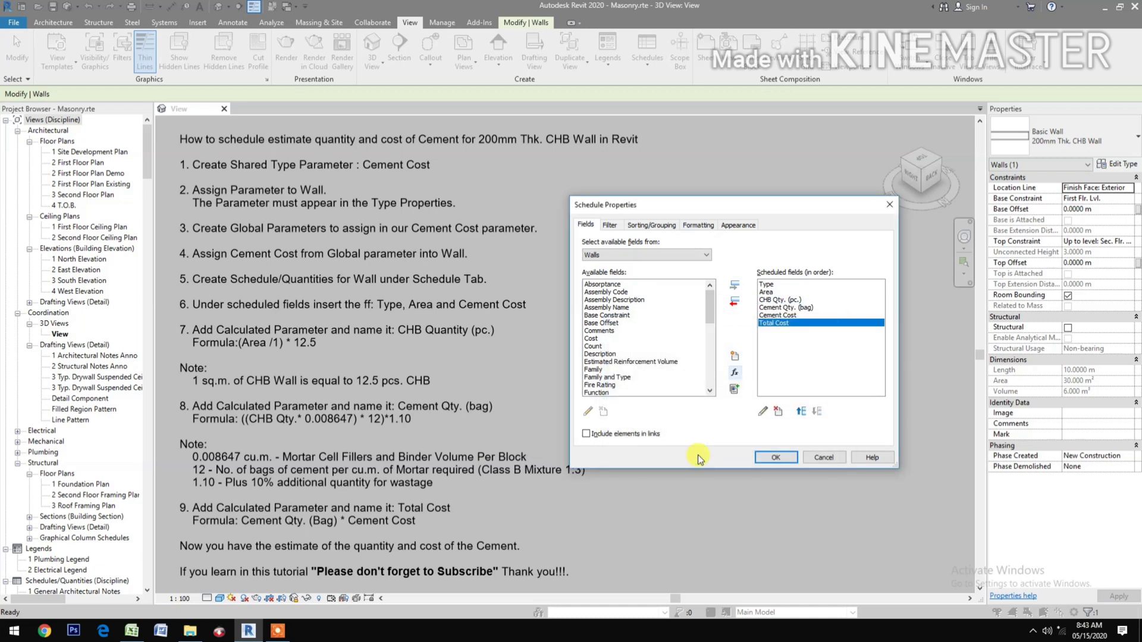
# - Enable grand totals for the schedule, and format Total Cost with Right alignment and Calculate totals
pyautogui.click(649, 225)
pyautogui.click(586, 389)
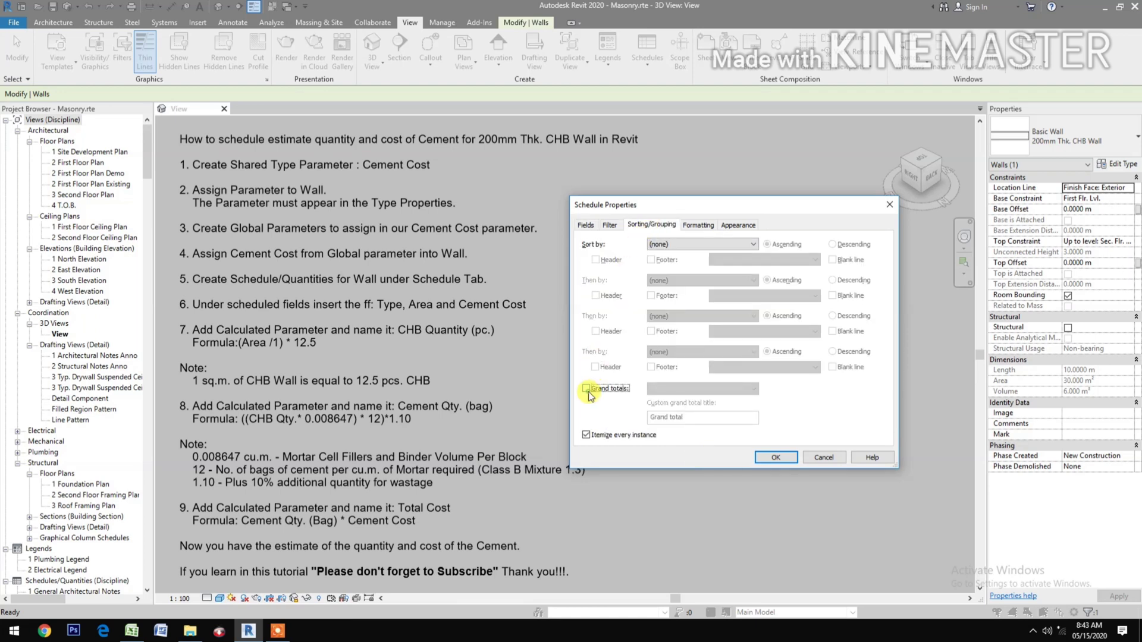
pyautogui.click(697, 224)
pyautogui.click(599, 291)
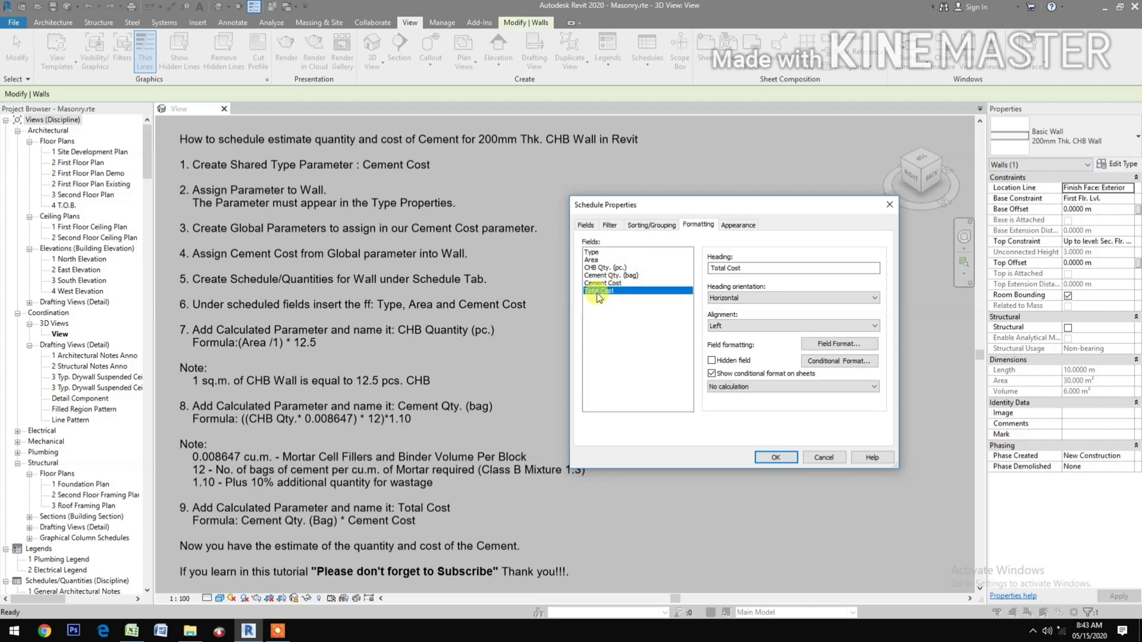
pyautogui.click(738, 326)
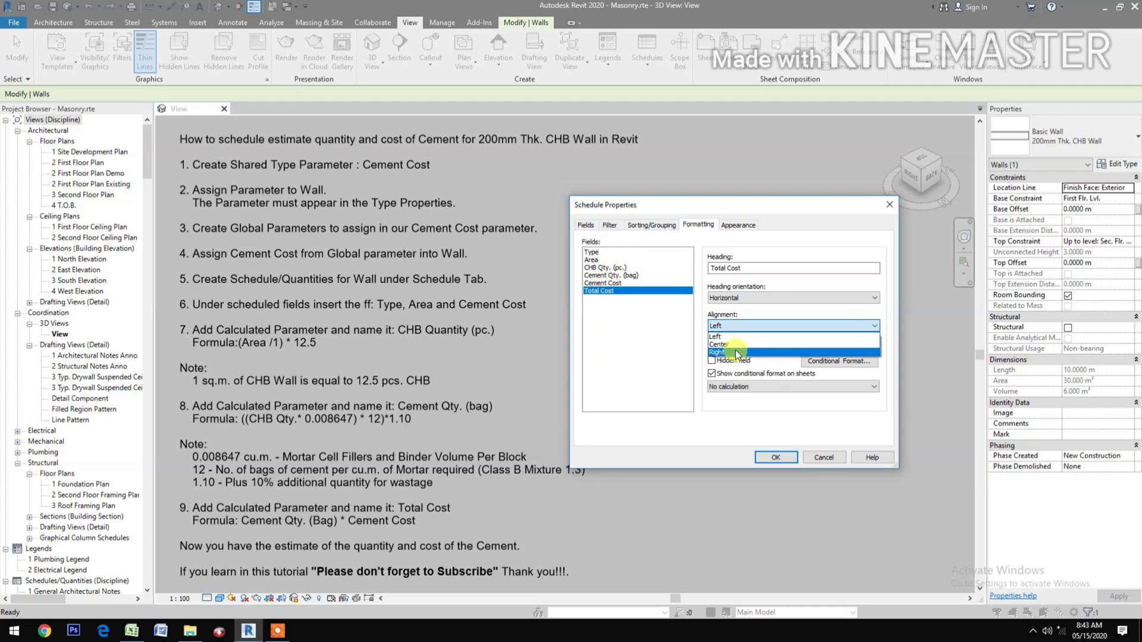
pyautogui.click(737, 352)
pyautogui.click(838, 345)
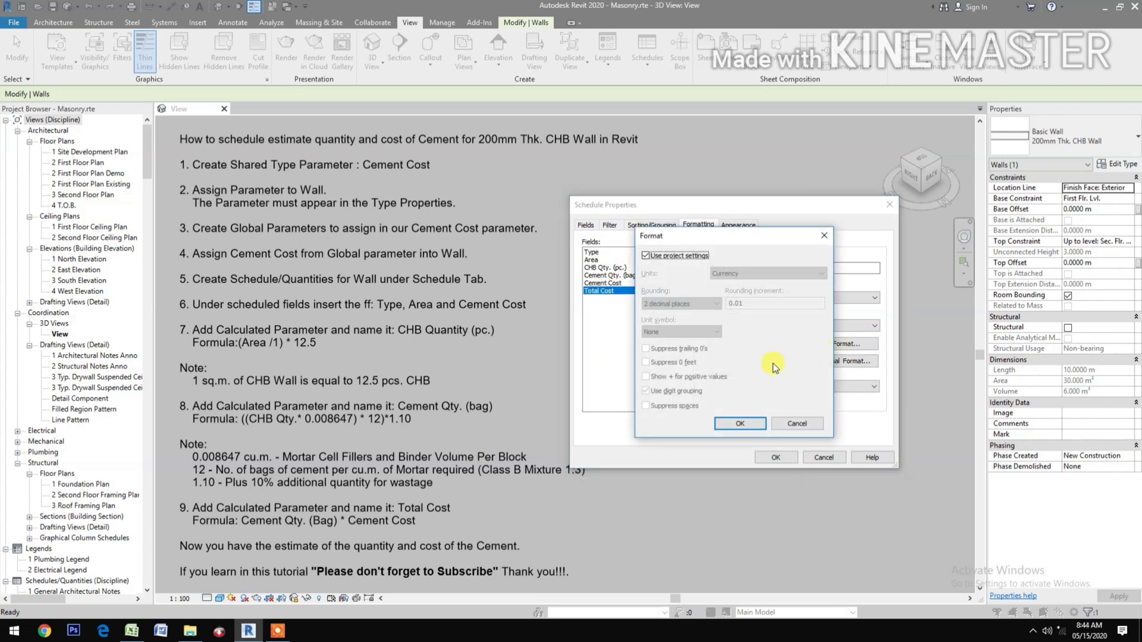
pyautogui.click(730, 422)
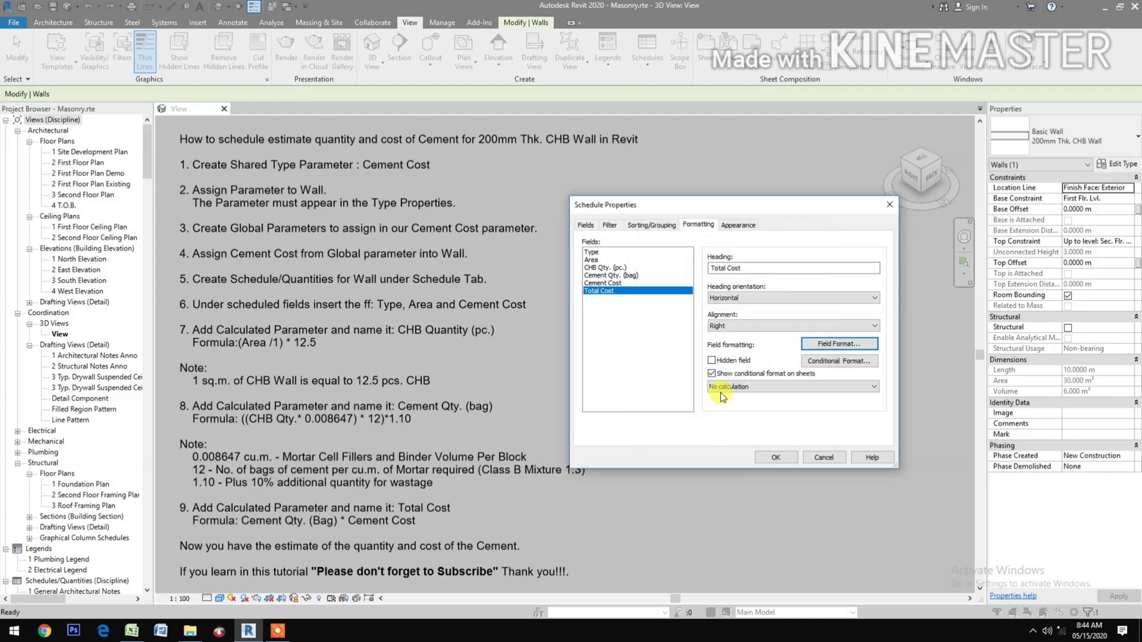
pyautogui.click(723, 387)
pyautogui.click(736, 405)
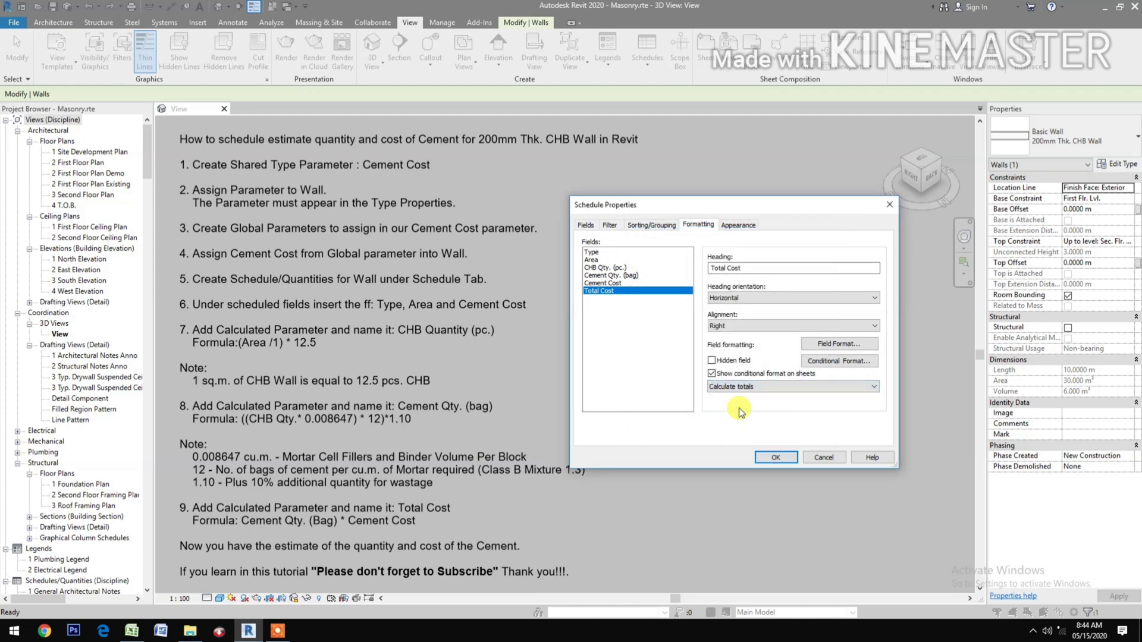
# - Set the Cement Cost field's alignment to Right and accept the project settings for its field format
pyautogui.click(622, 284)
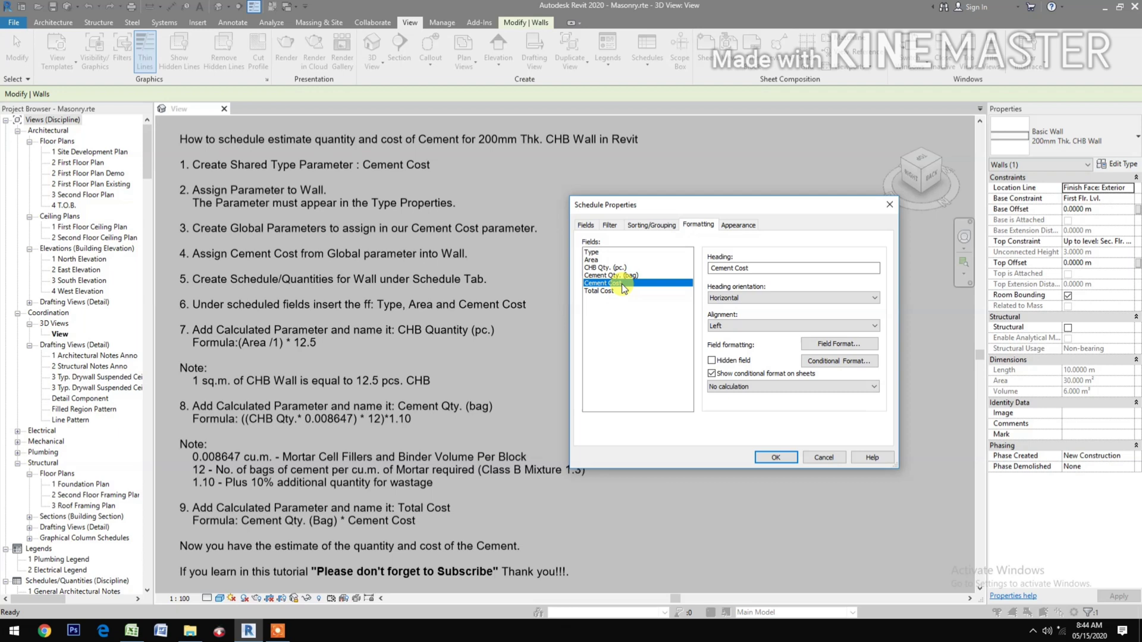
pyautogui.click(741, 327)
pyautogui.click(739, 349)
pyautogui.click(819, 343)
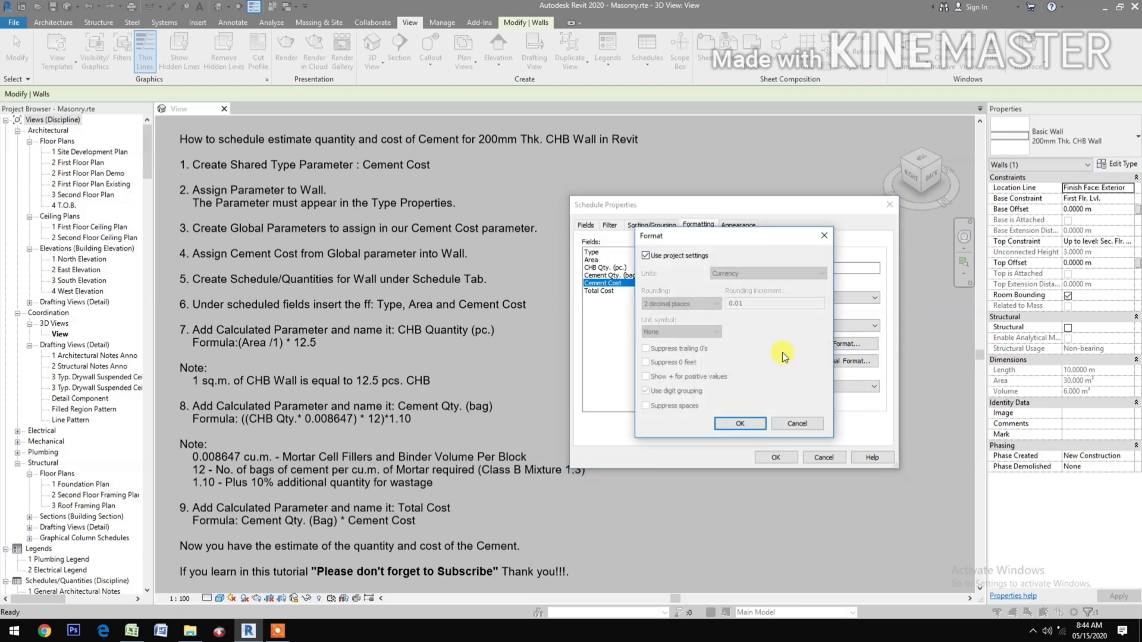
pyautogui.click(735, 424)
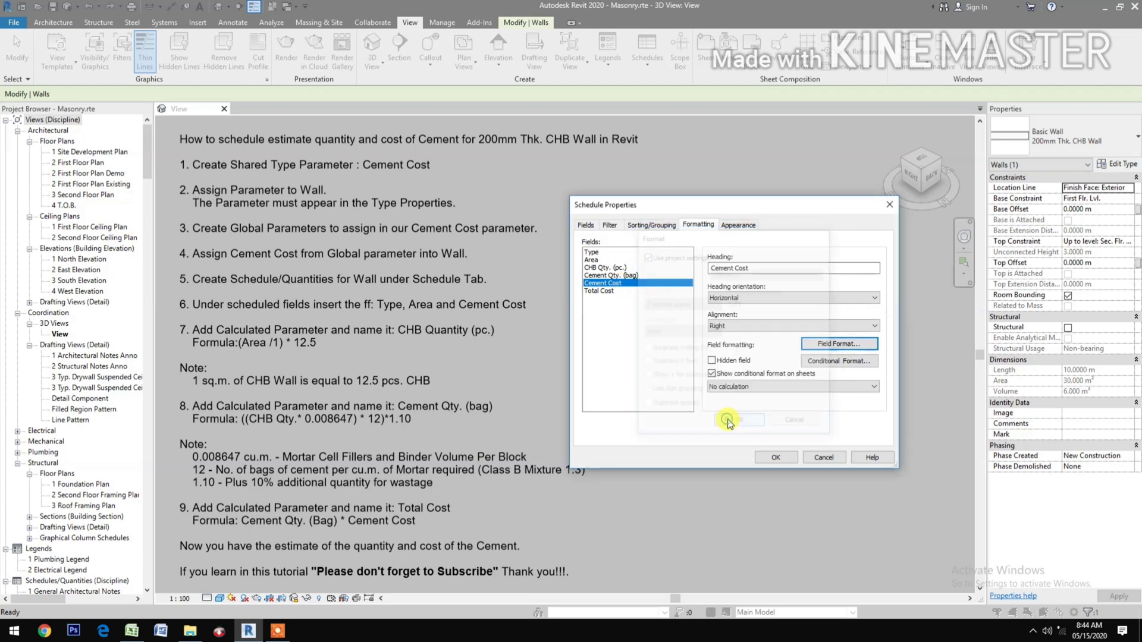
# - Set the Cement Qty. (bag) field's alignment to Right
pyautogui.click(621, 275)
pyautogui.click(776, 324)
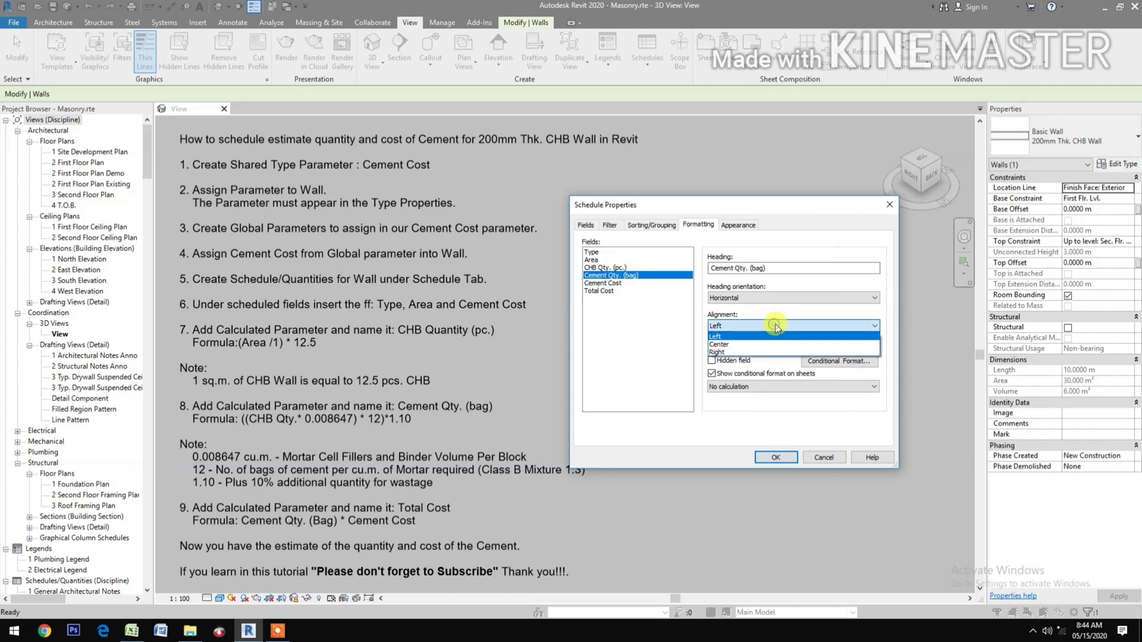
pyautogui.click(735, 351)
# - Format Cement Qty. (bag) with Fixed units, 2 decimal places and digit grouping, and set it to Calculate totals
pyautogui.click(841, 347)
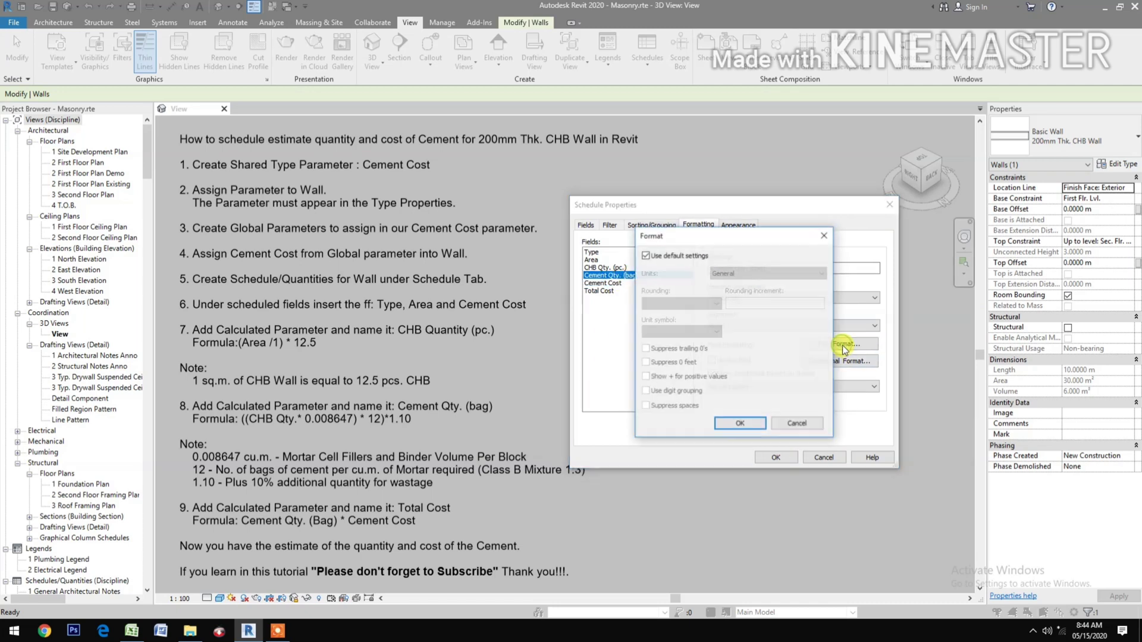
pyautogui.click(657, 257)
pyautogui.click(768, 273)
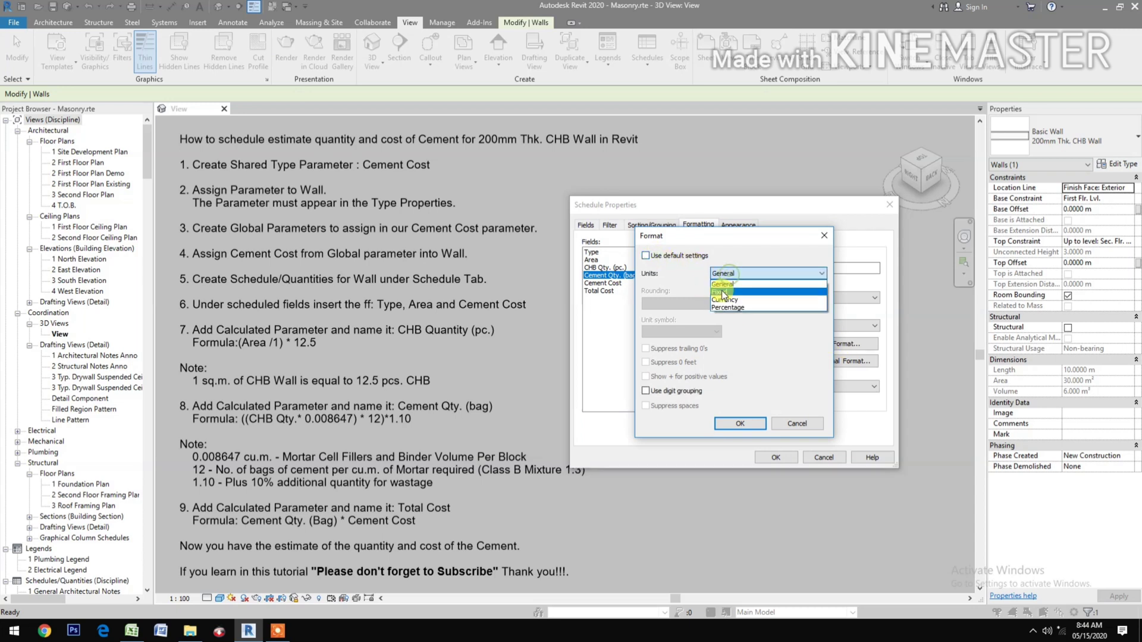
pyautogui.click(731, 289)
pyautogui.click(679, 303)
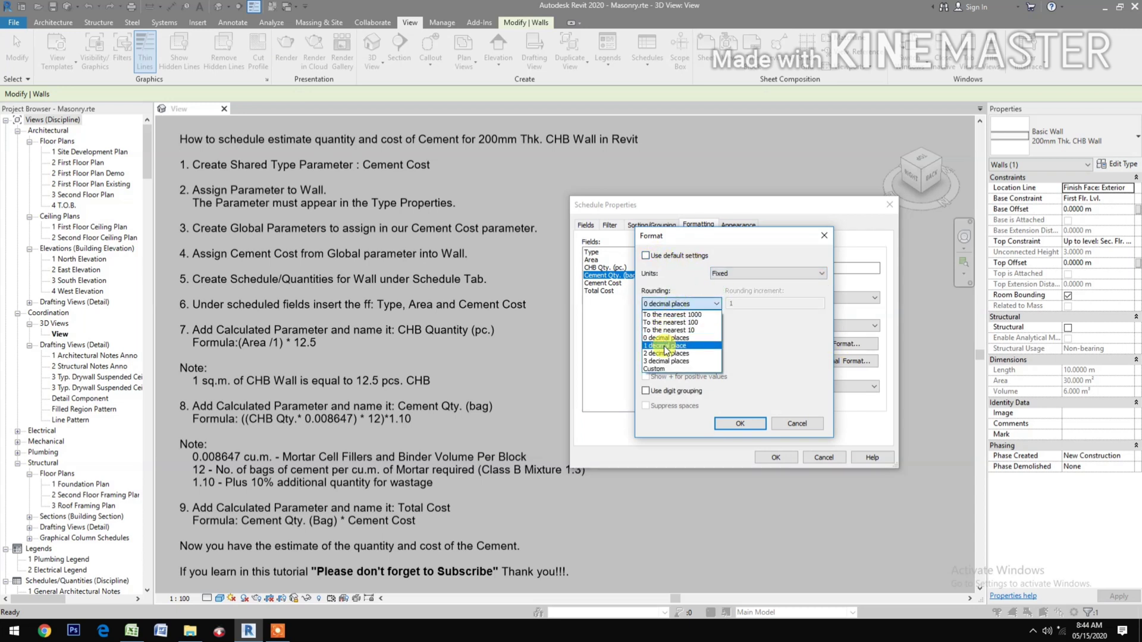
pyautogui.click(667, 356)
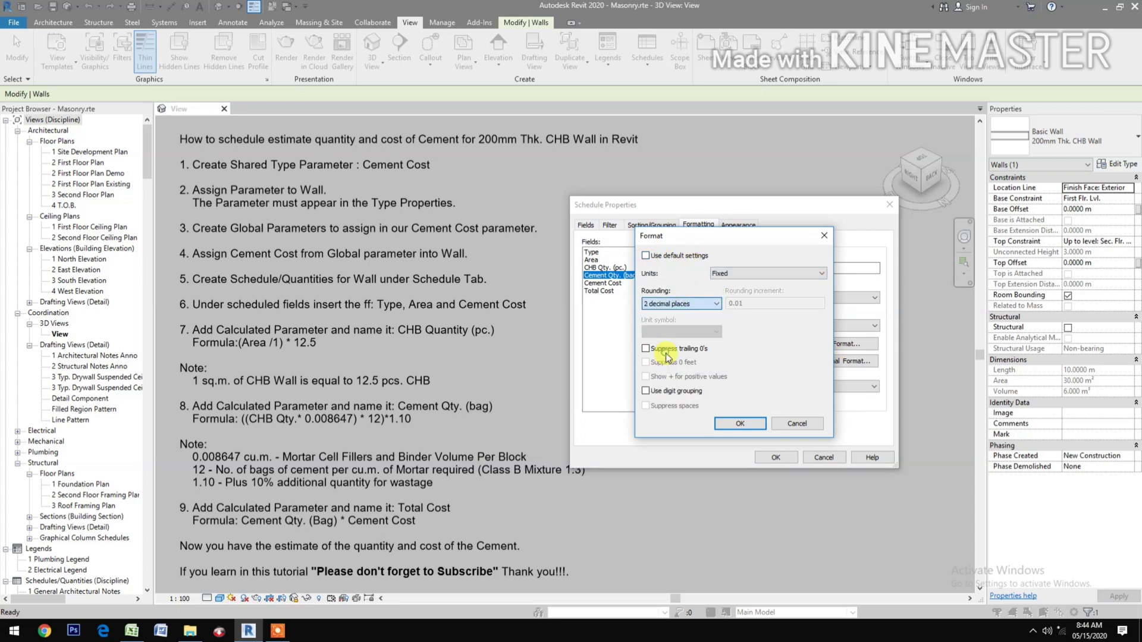
pyautogui.click(647, 390)
pyautogui.click(739, 423)
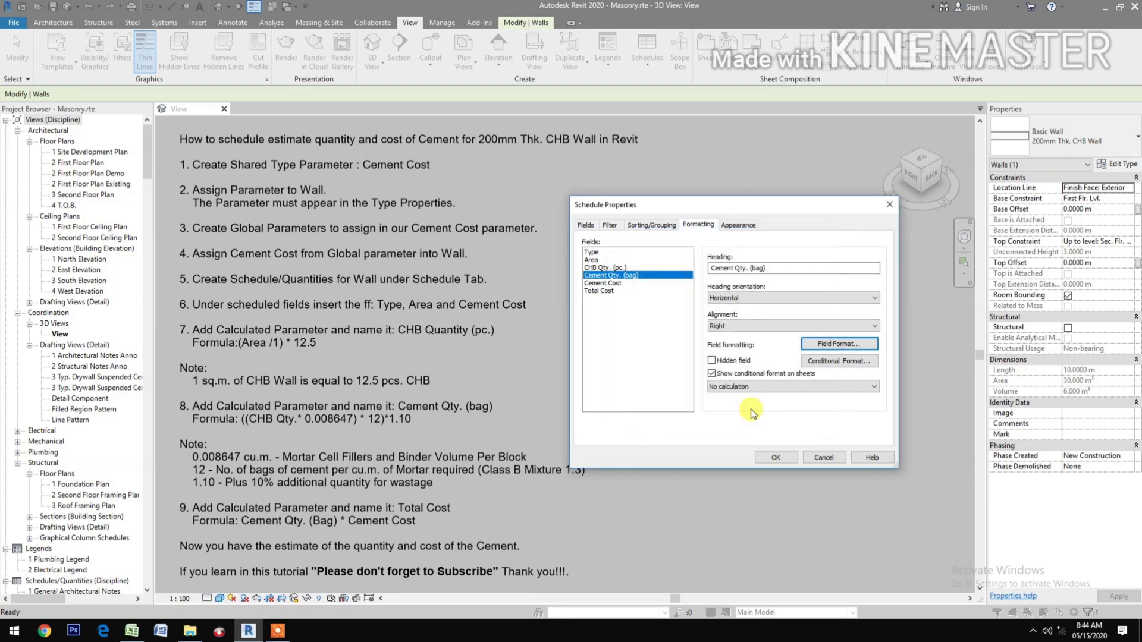
pyautogui.click(781, 389)
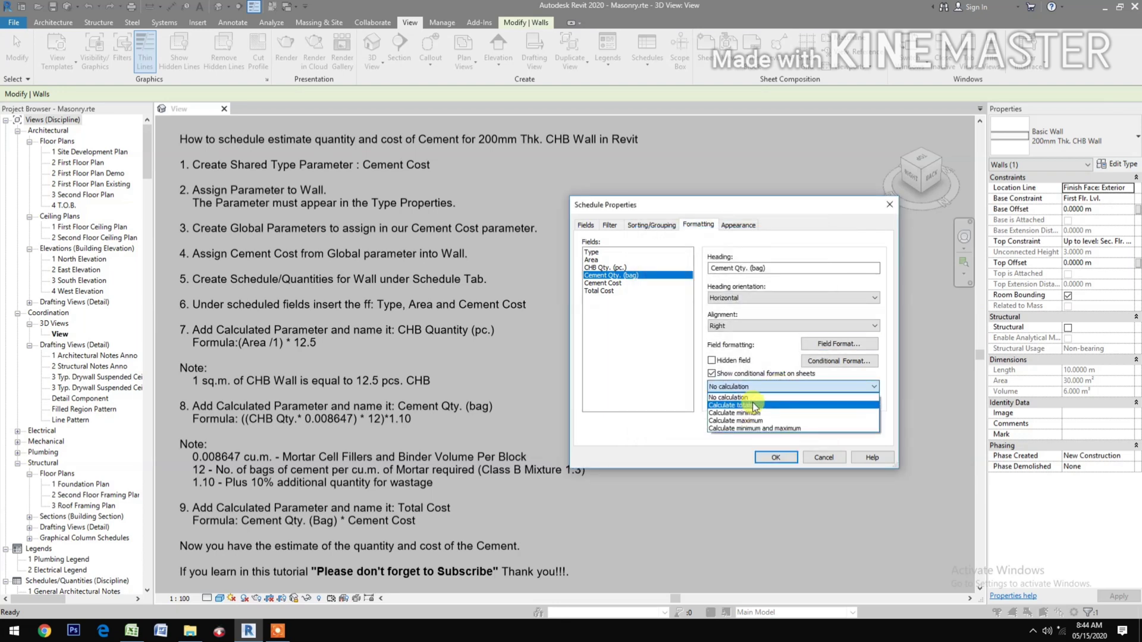
pyautogui.click(757, 404)
# - Set the CHB Qty. (pc.) field's alignment to Right
pyautogui.click(605, 267)
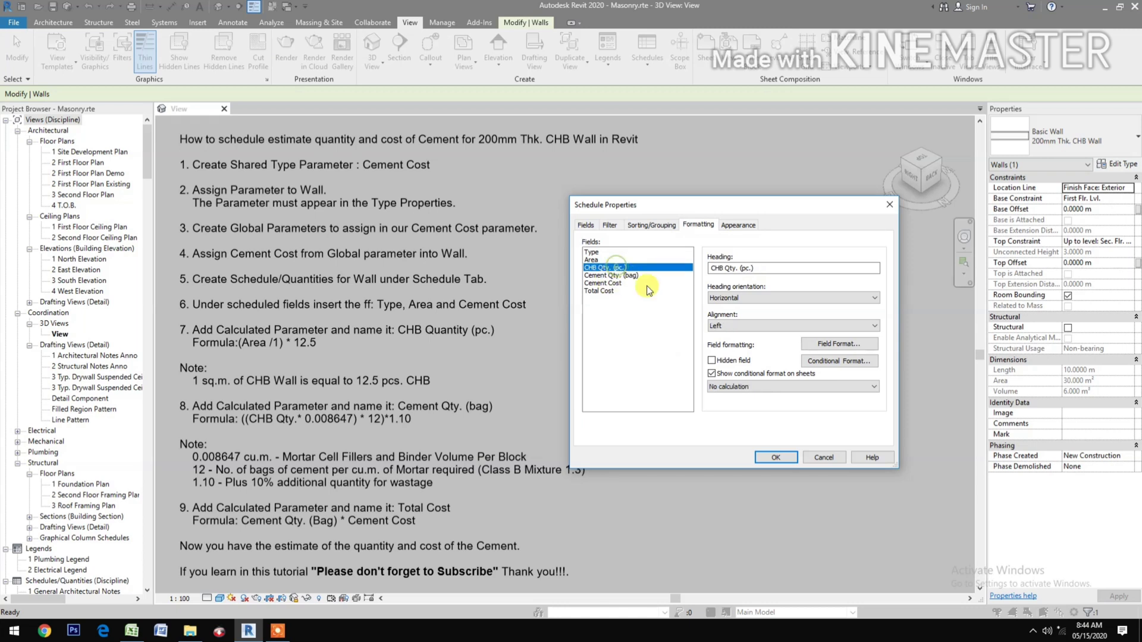
pyautogui.click(746, 326)
pyautogui.click(773, 352)
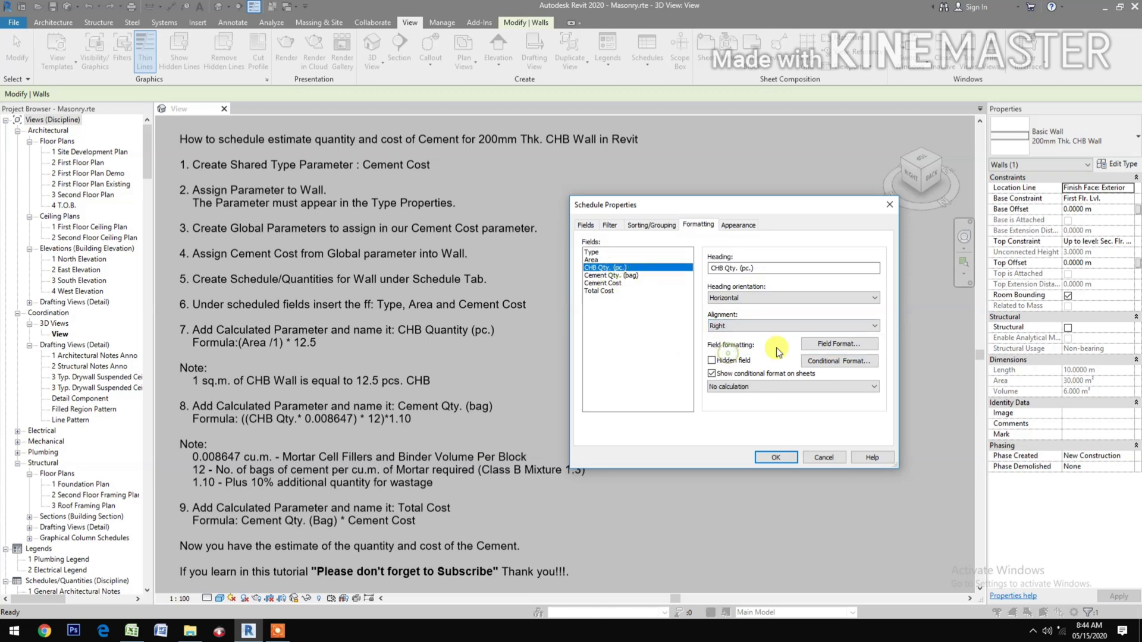
# - Format CHB Qty. (pc.) with Fixed units, 2 decimal places and digit grouping, and set it to Calculate totals
pyautogui.click(827, 345)
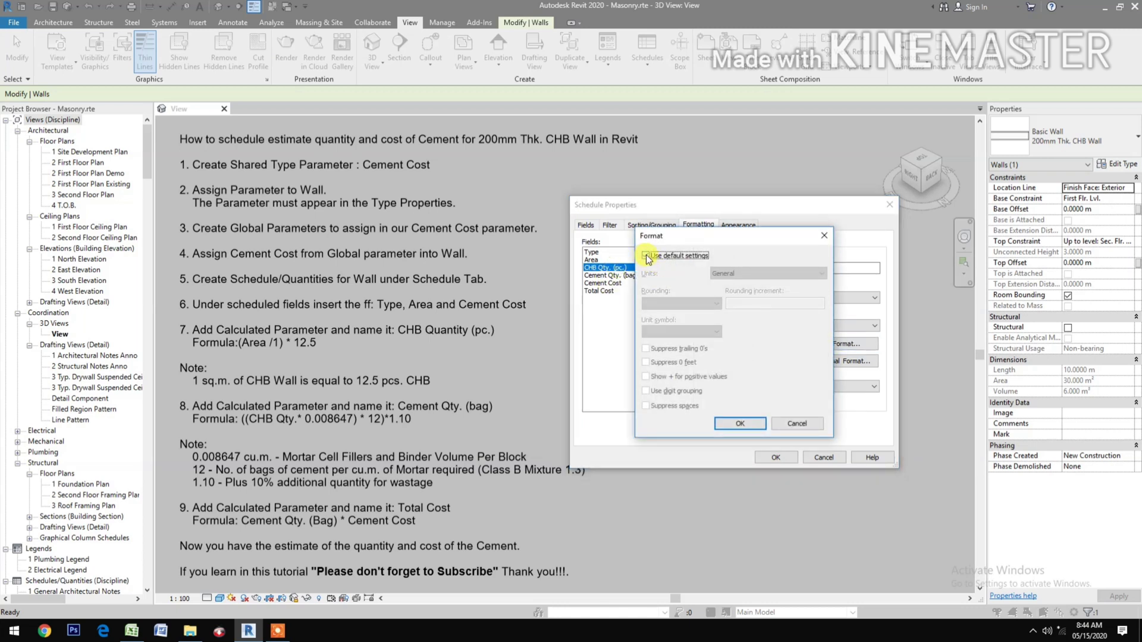
pyautogui.click(646, 256)
pyautogui.click(719, 274)
pyautogui.click(726, 291)
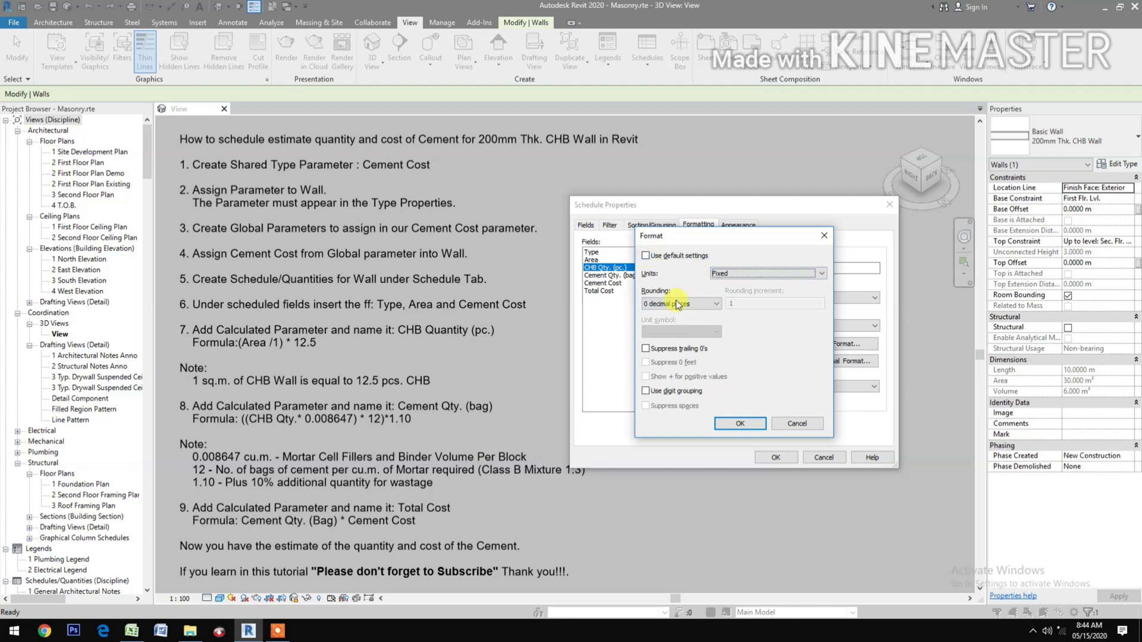
pyautogui.click(681, 304)
pyautogui.click(671, 353)
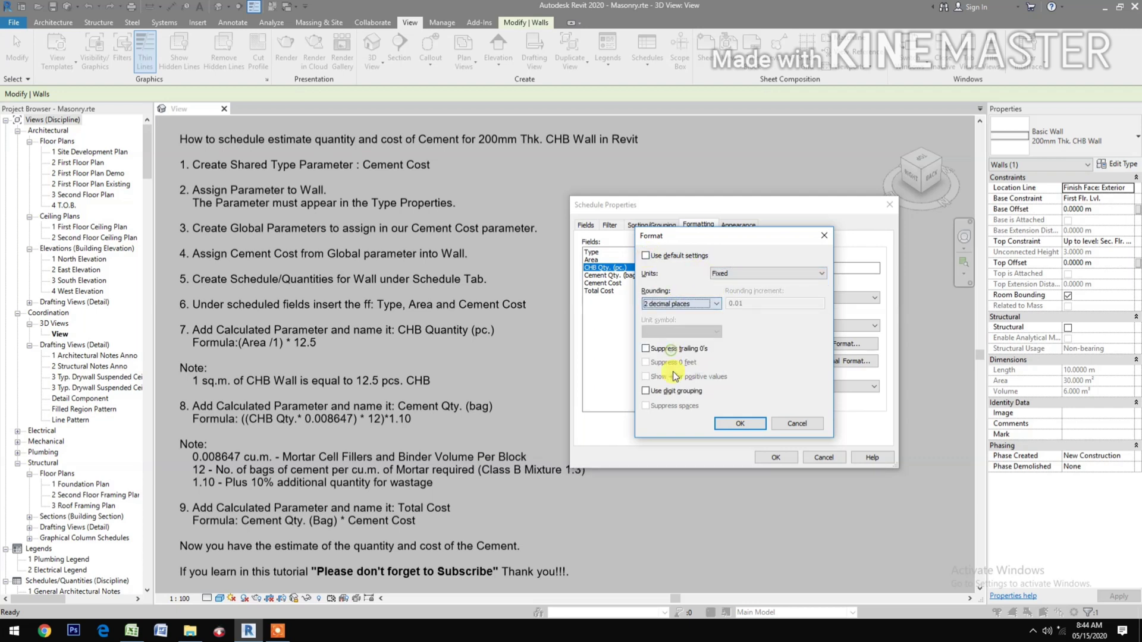
pyautogui.click(646, 391)
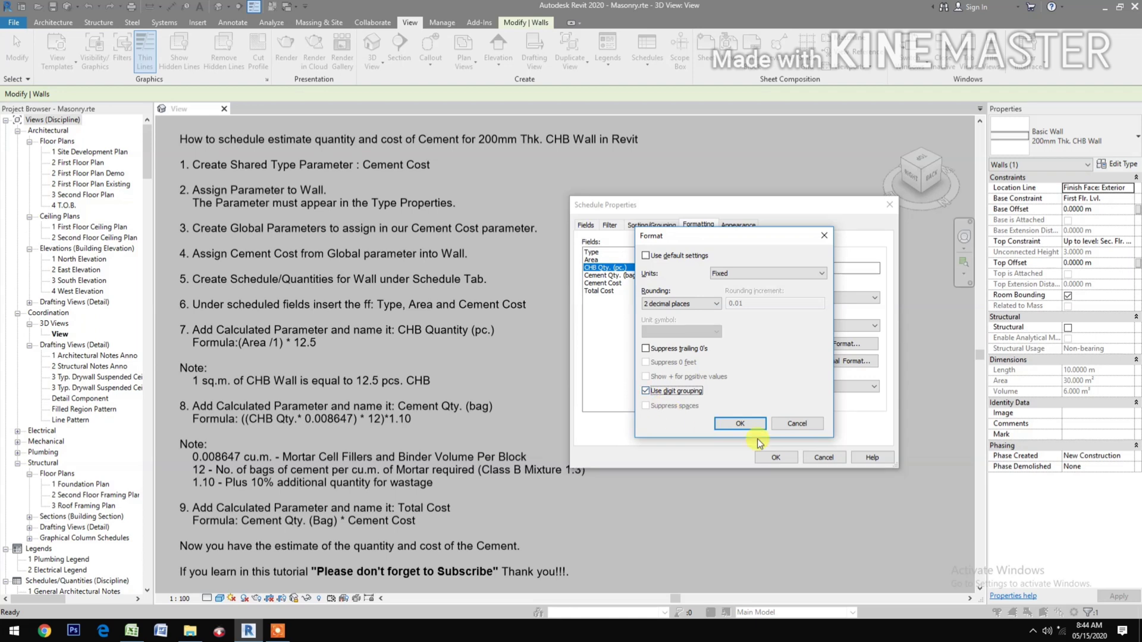
pyautogui.click(739, 423)
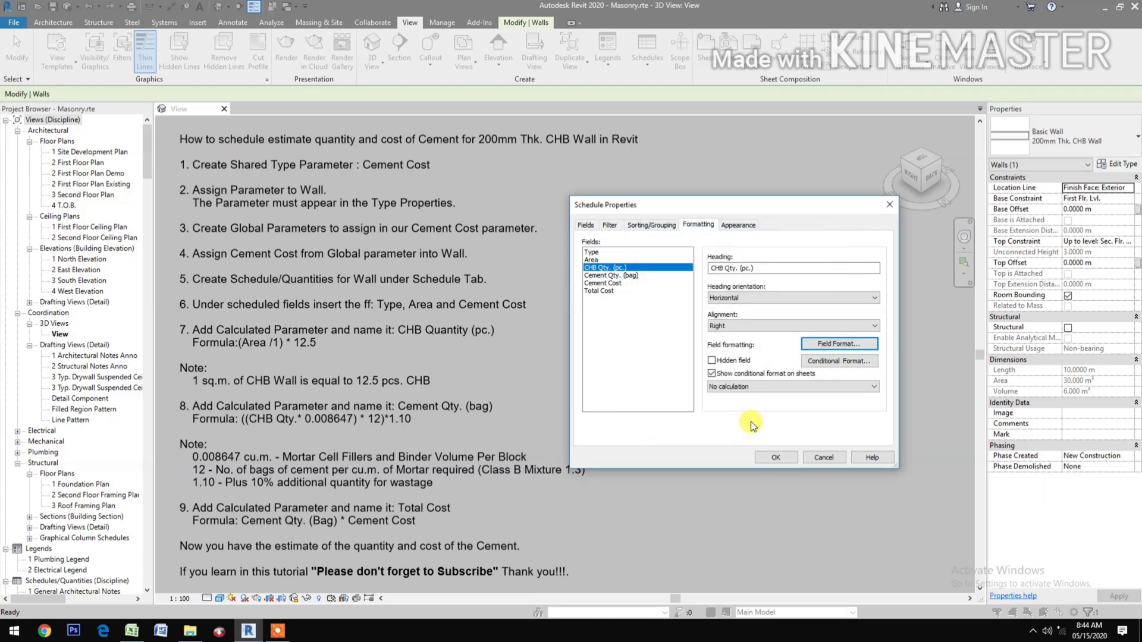
pyautogui.click(751, 387)
pyautogui.click(748, 407)
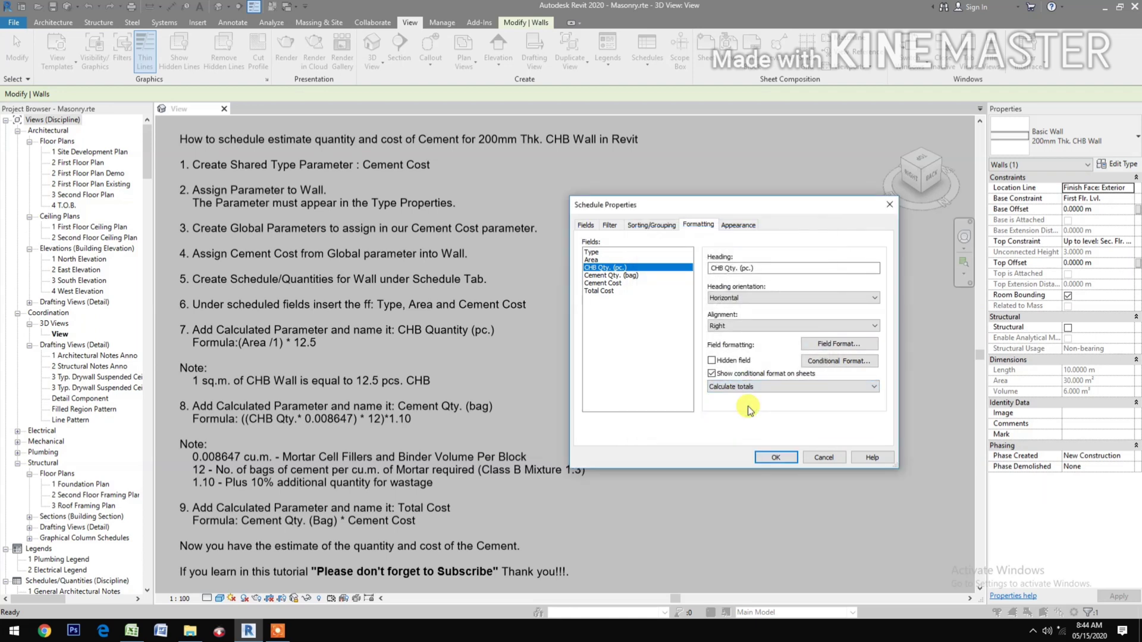
# - Set the Area field's alignment to Right
pyautogui.click(598, 259)
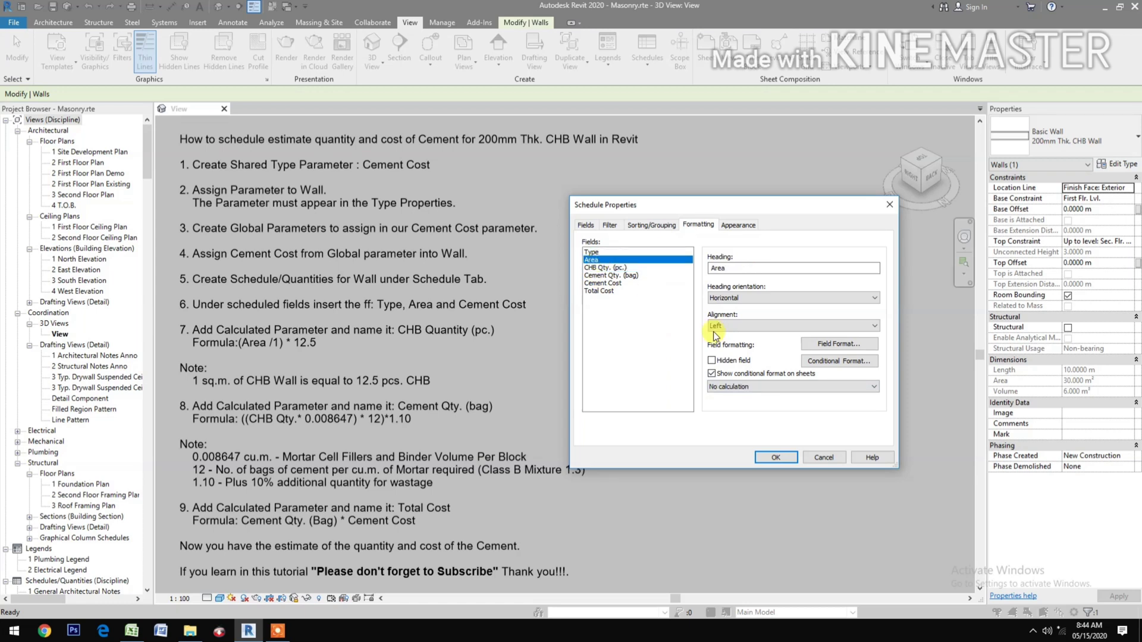
pyautogui.click(713, 327)
pyautogui.click(721, 350)
# - Override the Area field's project format with 2 decimal places and digit grouping, and set it to Calculate totals
pyautogui.click(835, 344)
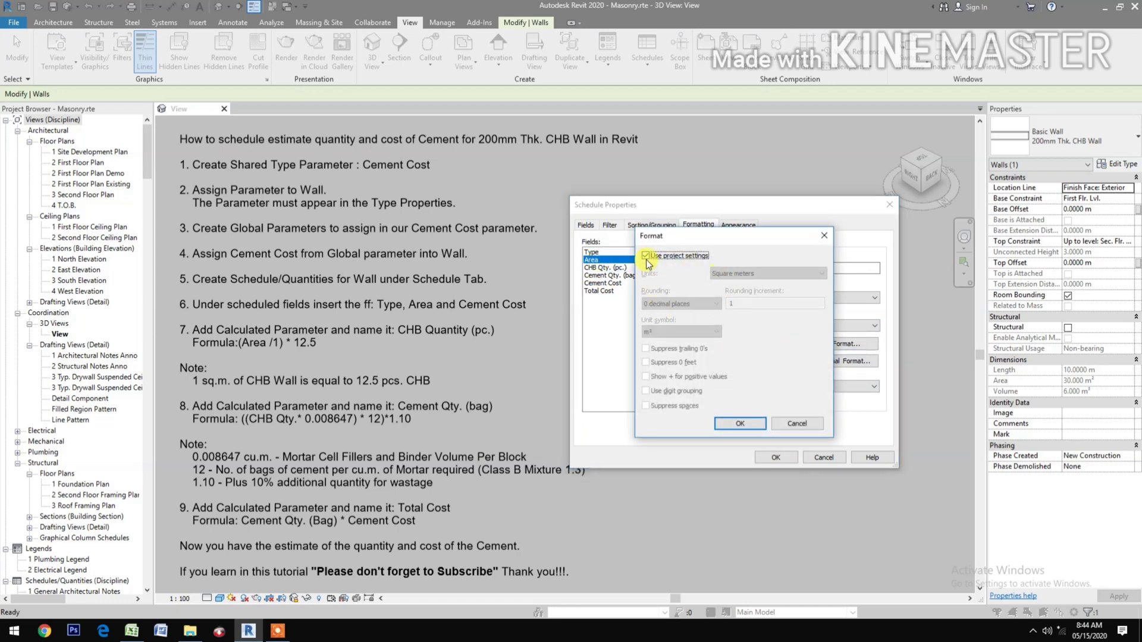
pyautogui.click(646, 256)
pyautogui.click(660, 303)
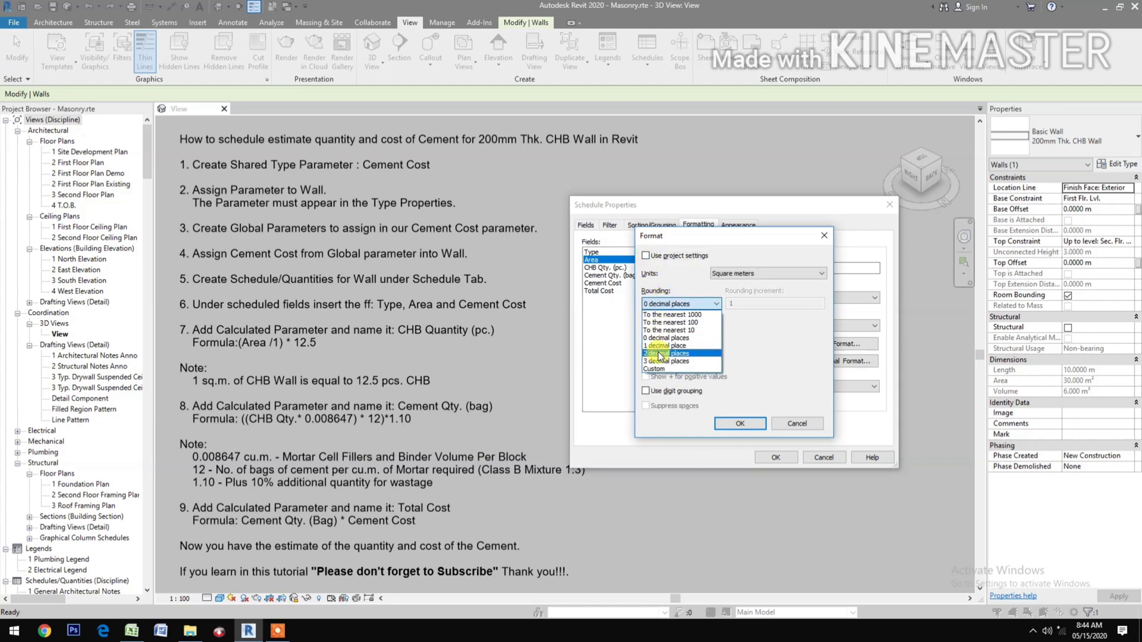
pyautogui.click(659, 354)
pyautogui.click(645, 391)
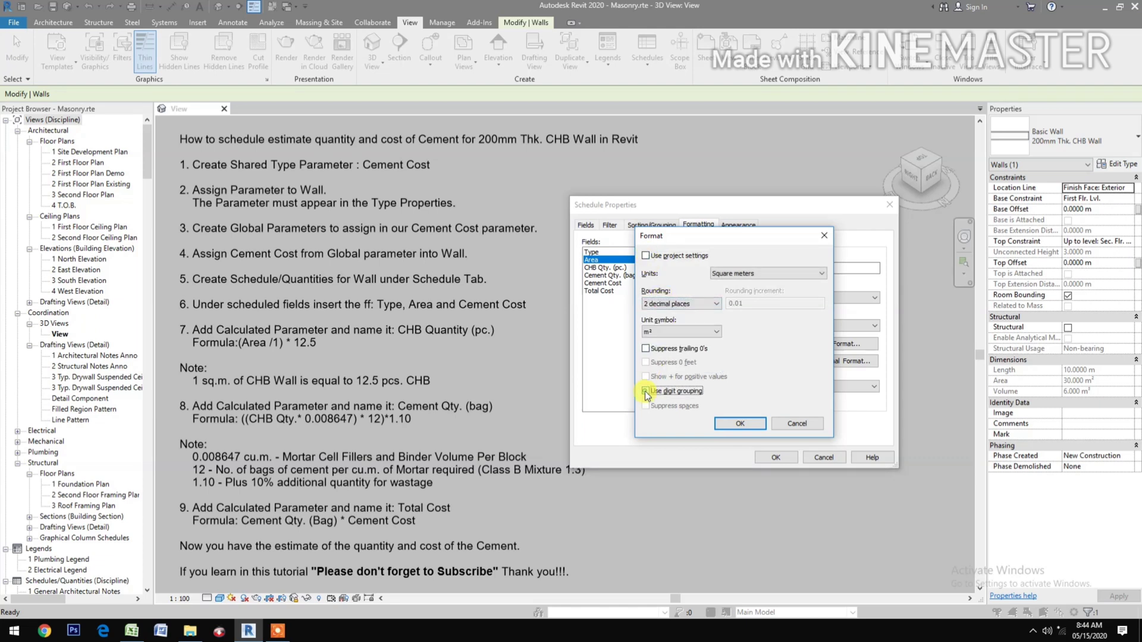
pyautogui.click(754, 426)
pyautogui.click(747, 387)
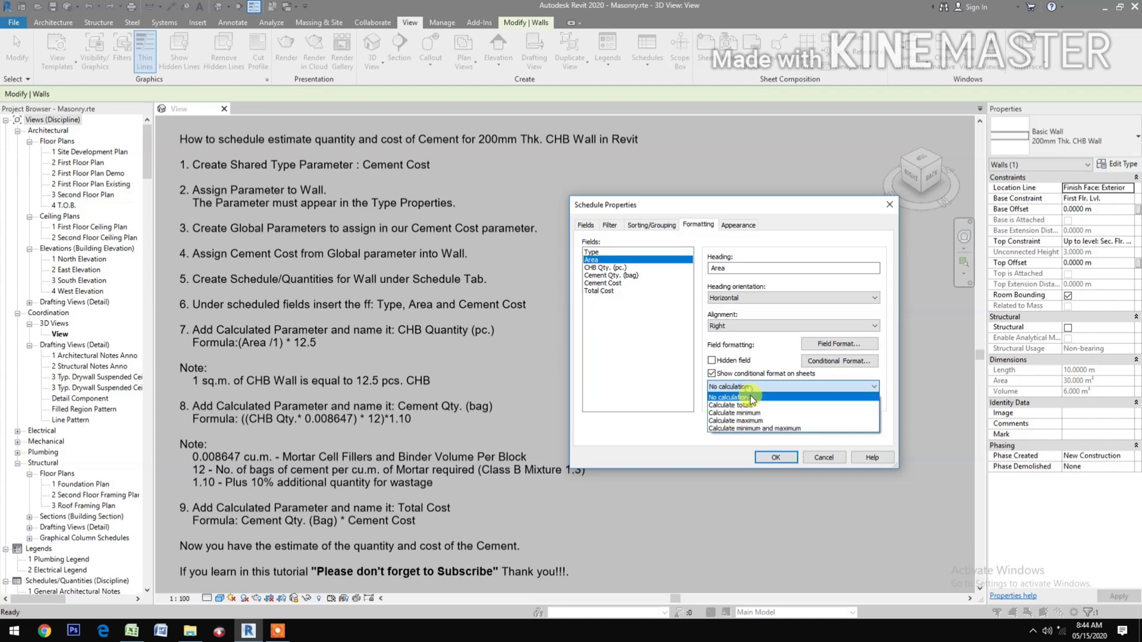
pyautogui.click(750, 405)
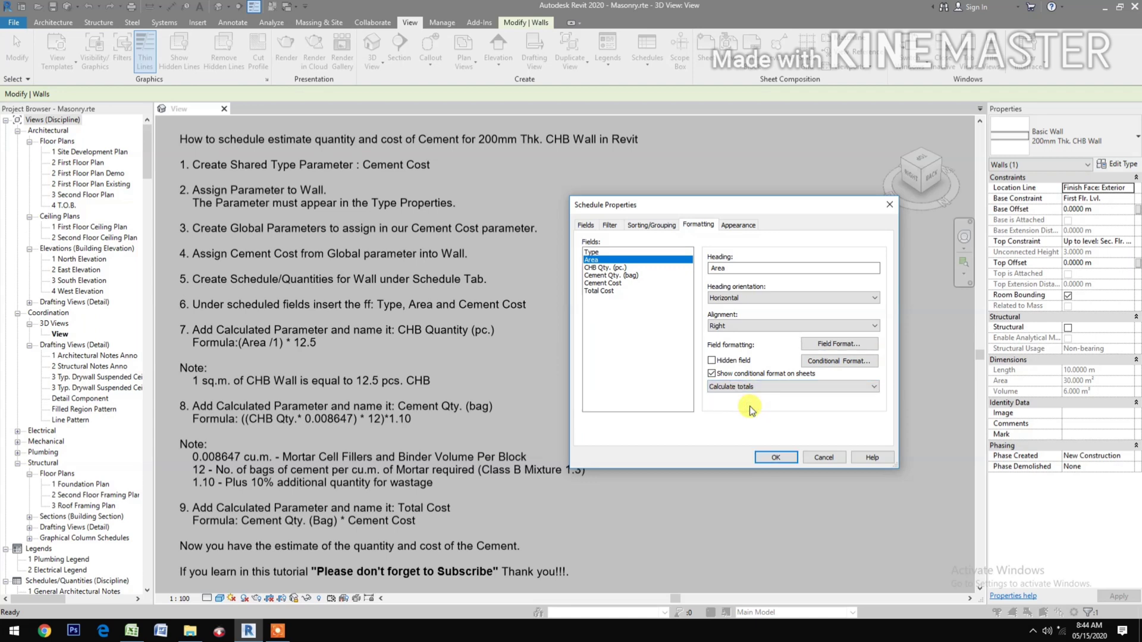
# - Turn off the blank row before data and create the wall schedule
pyautogui.click(740, 225)
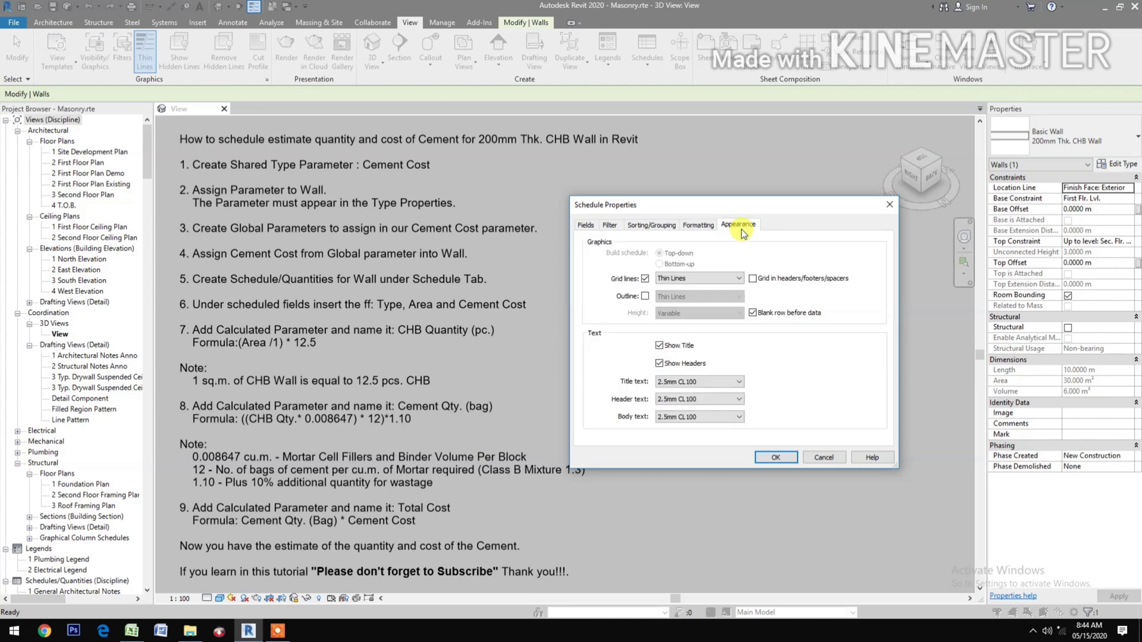
pyautogui.click(752, 314)
pyautogui.click(774, 458)
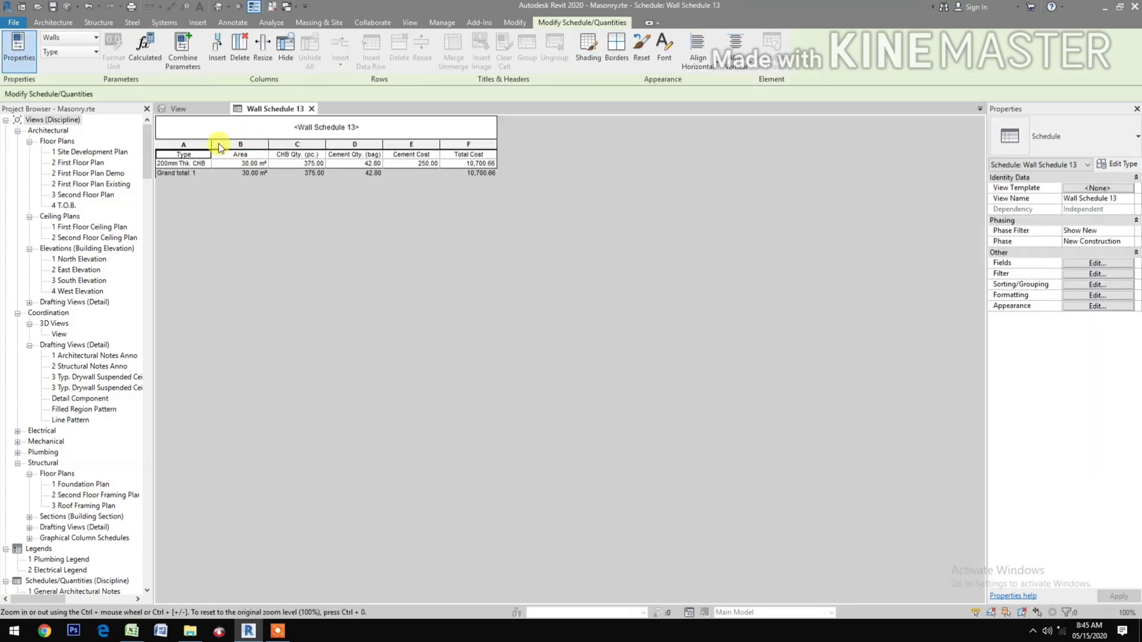
# - Widen the schedule's Type, Area, CHB Qty. (pc.) and Cement Qty. (bag) columns to fit their text
pyautogui.moveTo(212, 145); pyautogui.dragTo(263, 147)
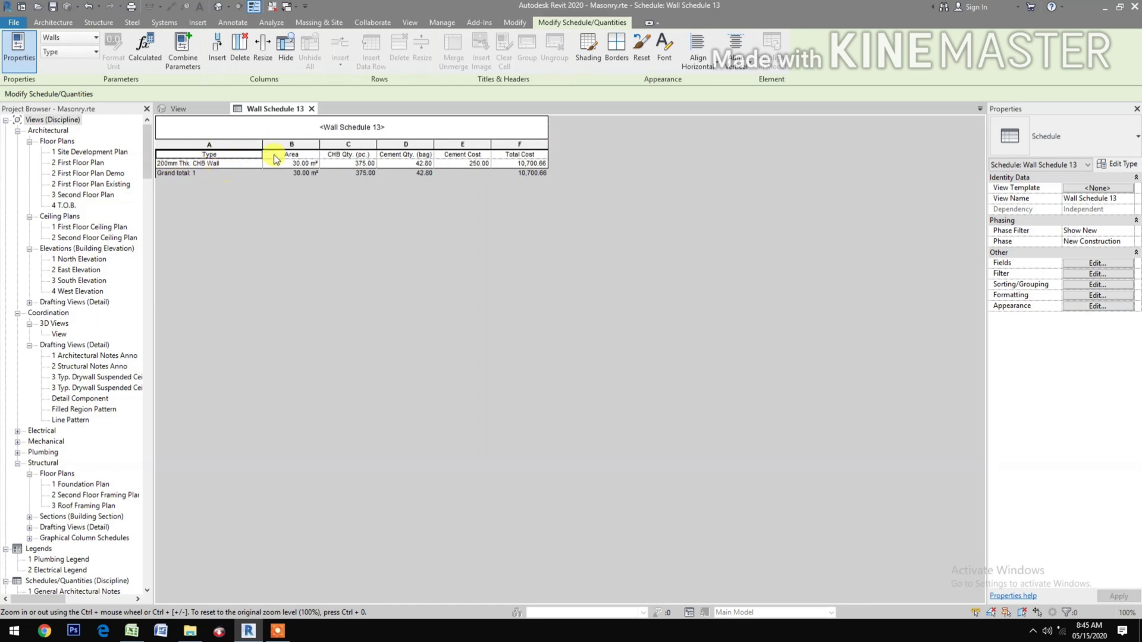
pyautogui.moveTo(320, 147); pyautogui.dragTo(397, 147)
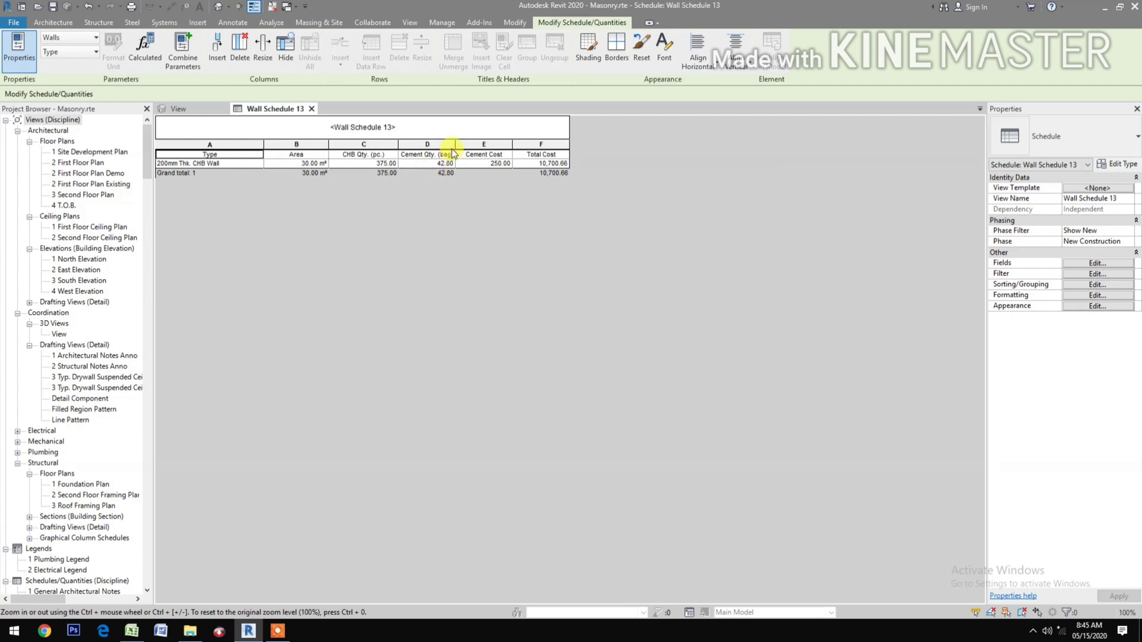
pyautogui.moveTo(454, 147); pyautogui.dragTo(467, 145)
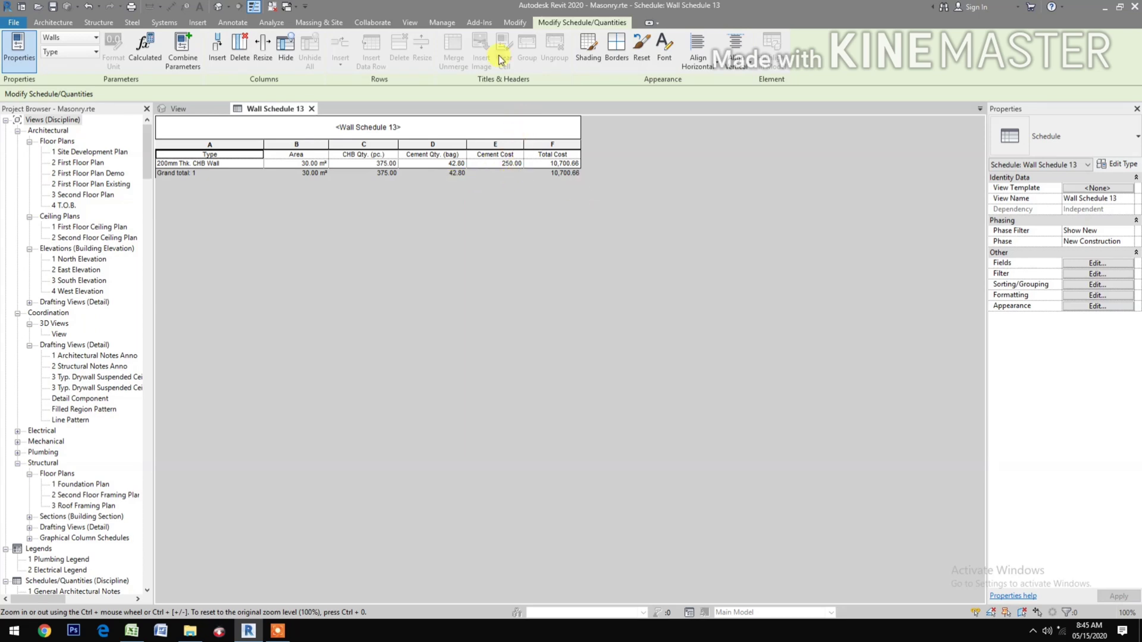
# - Set the Cement Cost global parameter to 280 and apply it to the project
pyautogui.click(441, 22)
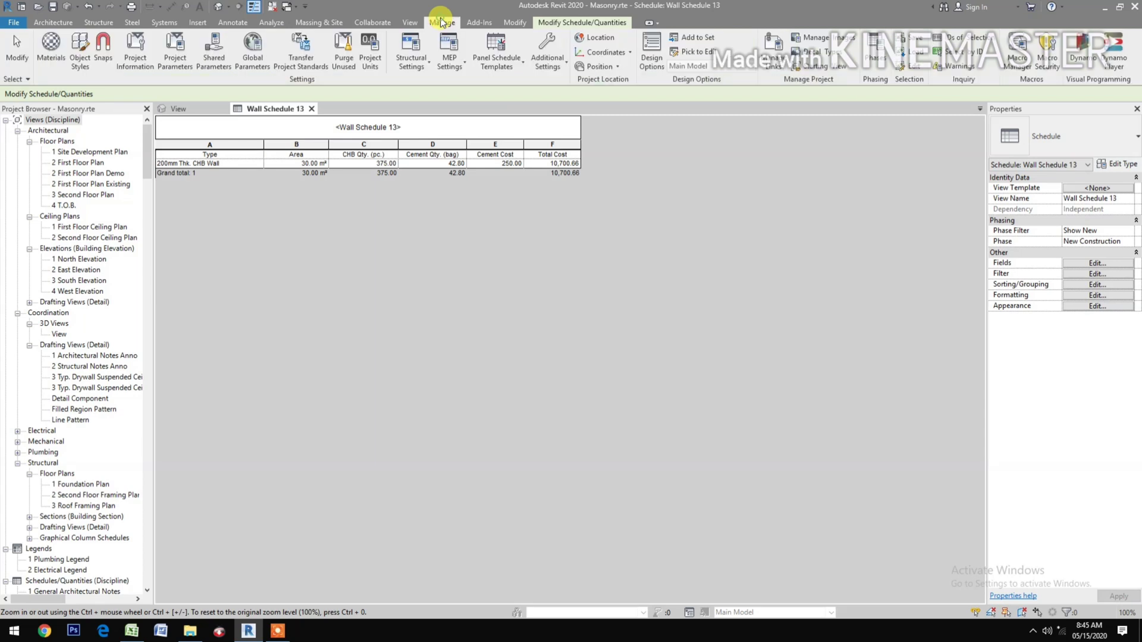
pyautogui.click(253, 63)
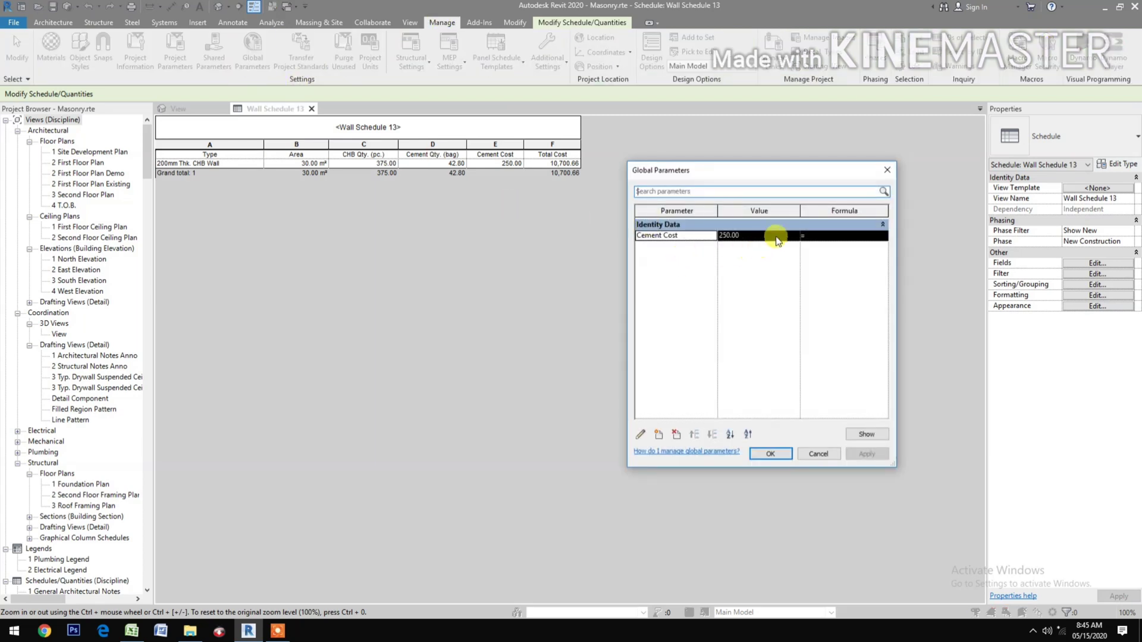
pyautogui.click(775, 240)
pyautogui.write('280')
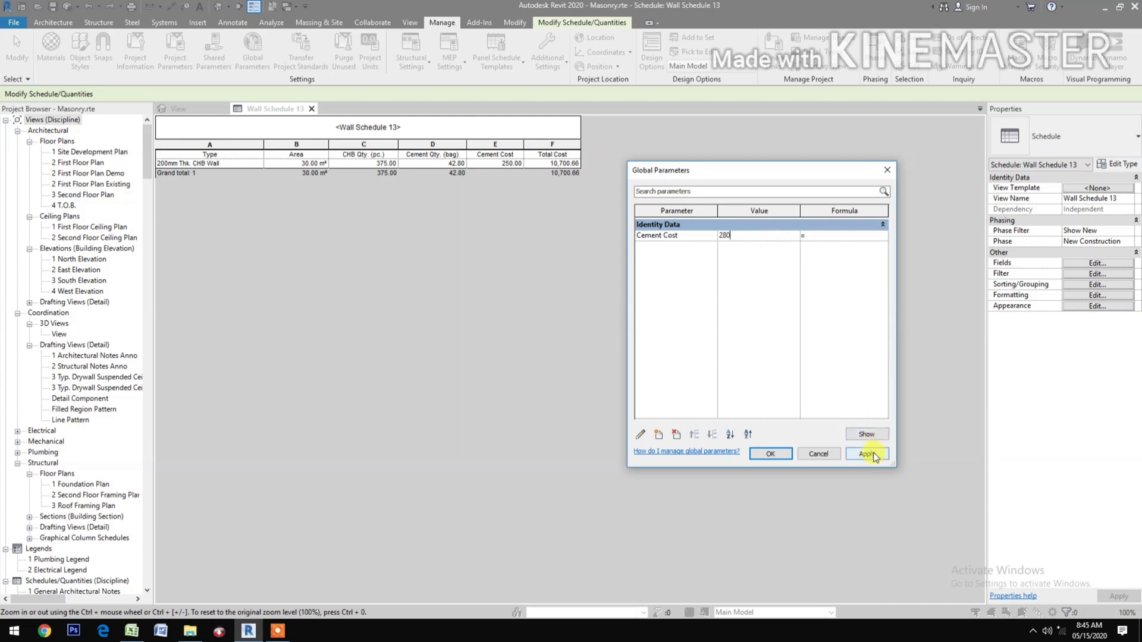
pyautogui.click(869, 454)
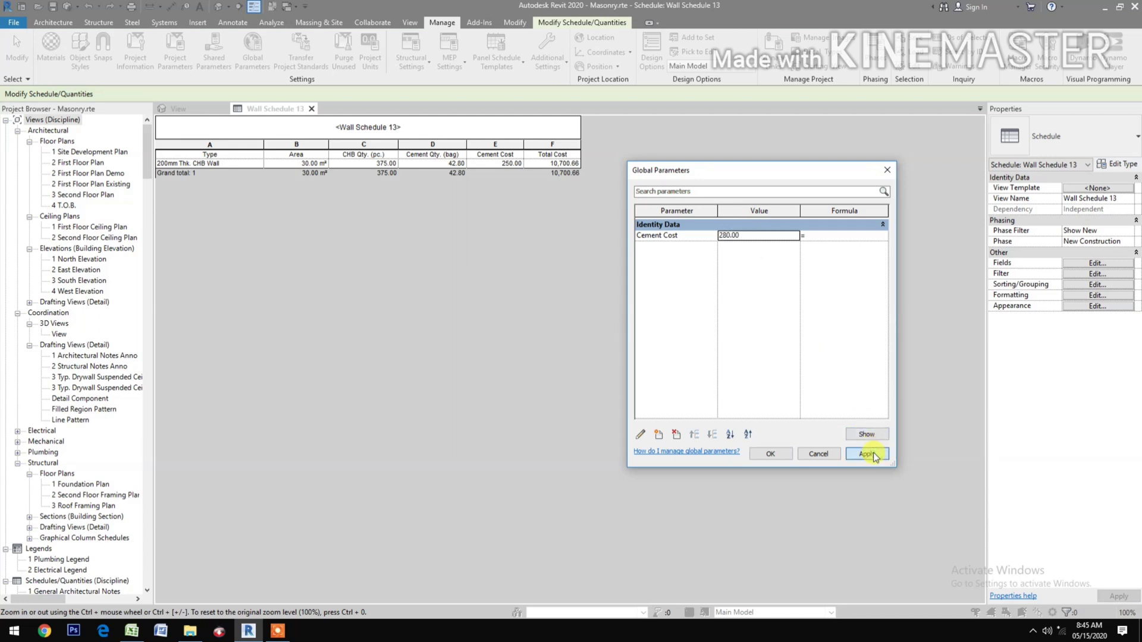
pyautogui.click(781, 460)
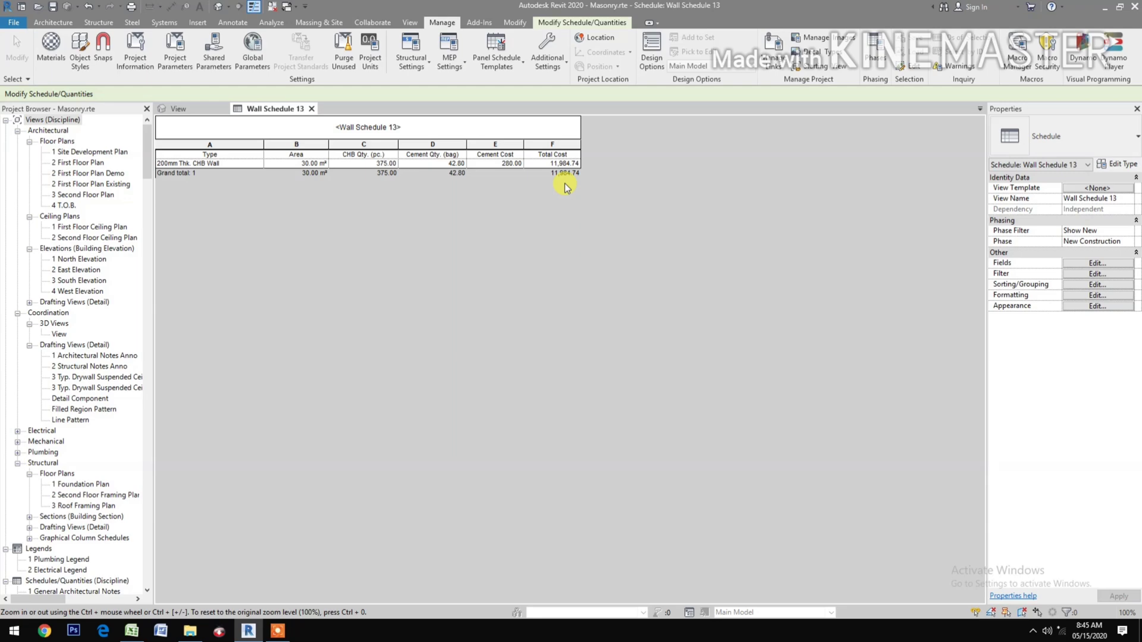